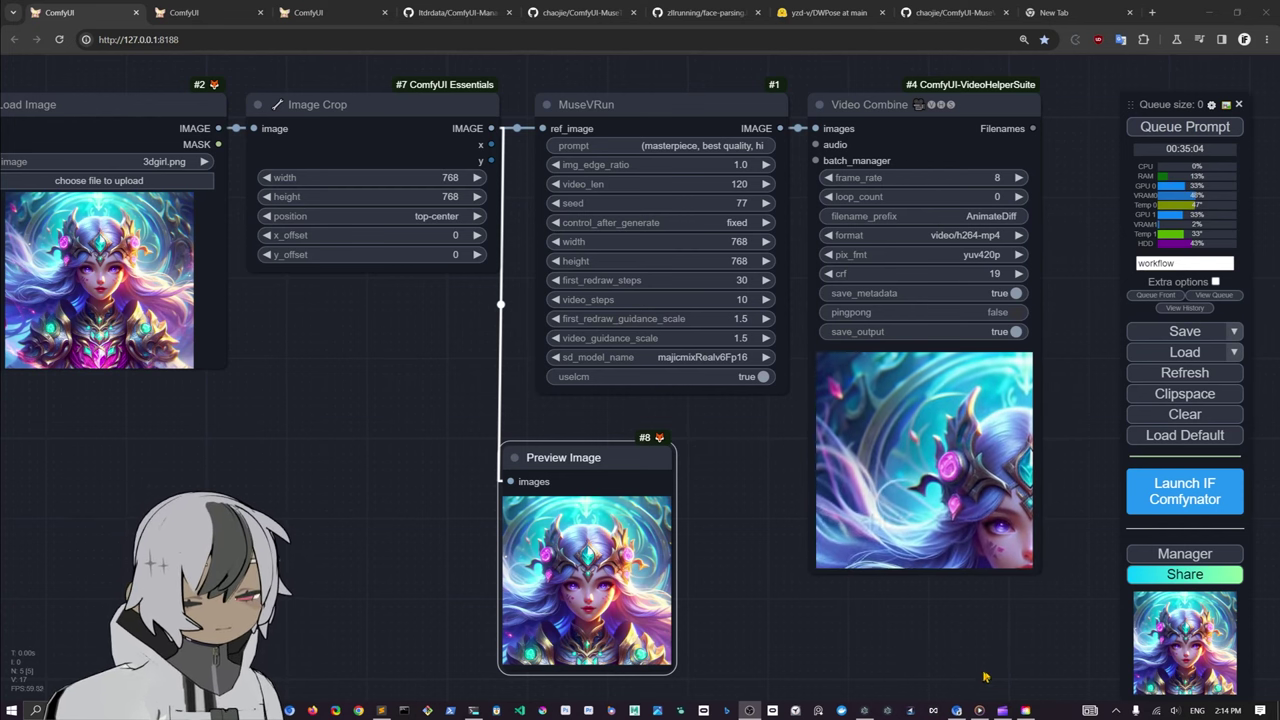
# Step: Bring the Media Player window with the generated 12-second fantasy girl video to the front
pyautogui.click(981, 709)
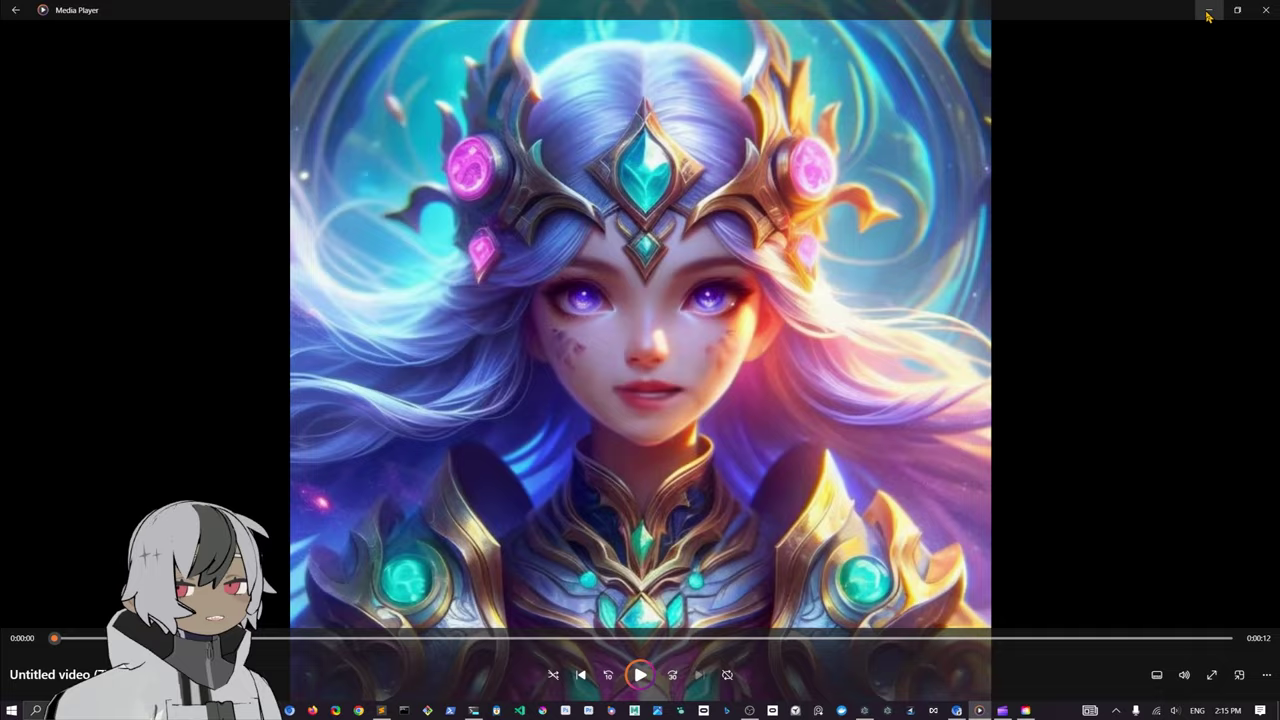
# Step: Put the video player away and pan the MuseV workflow nodes toward the centre
pyautogui.click(1208, 11)
pyautogui.moveTo(365, 416)
pyautogui.mouseDown()
pyautogui.moveTo(475, 411)
pyautogui.moveTo(376, 401)
pyautogui.mouseUp()
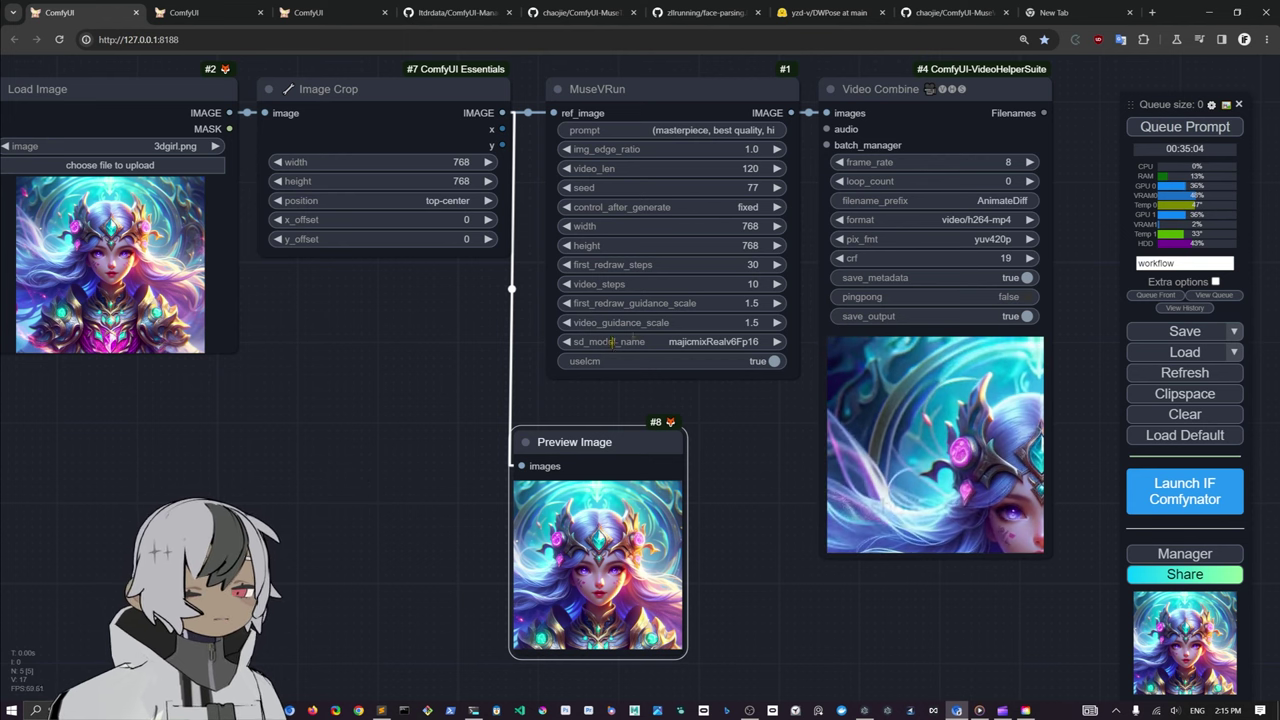
pyautogui.moveTo(770, 440); pyautogui.dragTo(815, 454)
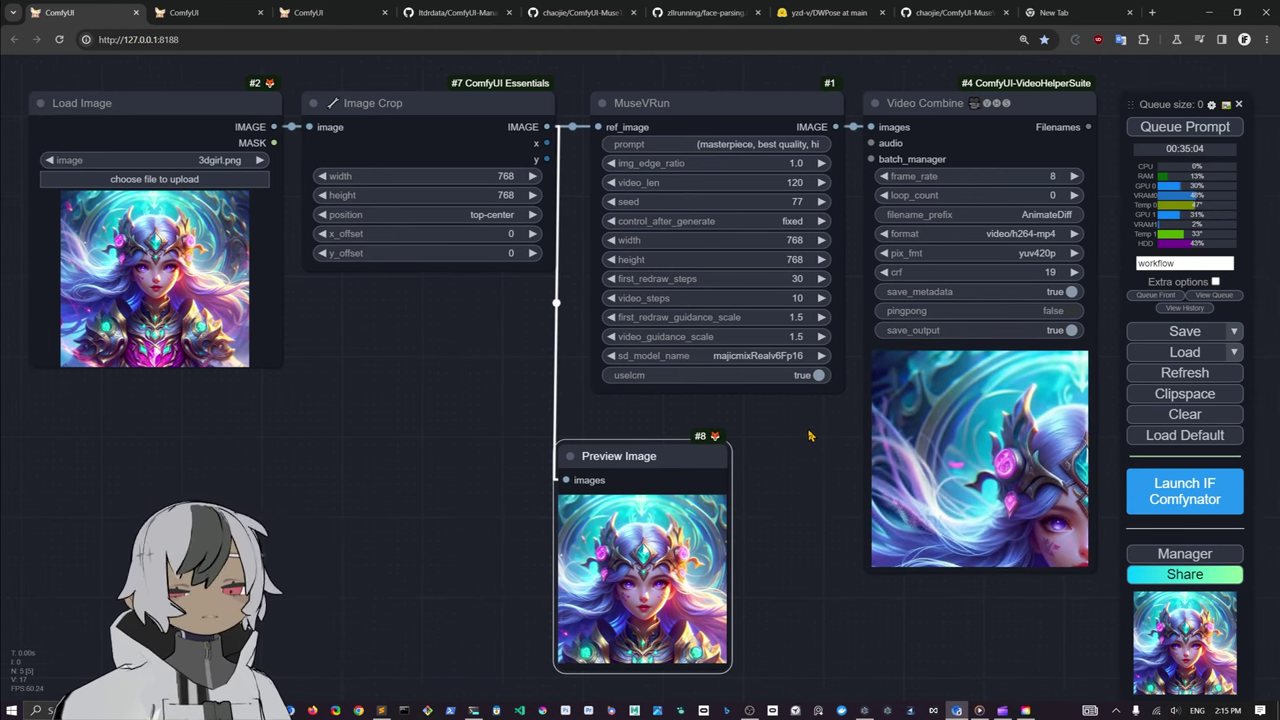
pyautogui.moveTo(853, 448)
pyautogui.mouseDown()
pyautogui.moveTo(834, 439)
pyautogui.moveTo(850, 463)
pyautogui.mouseUp()
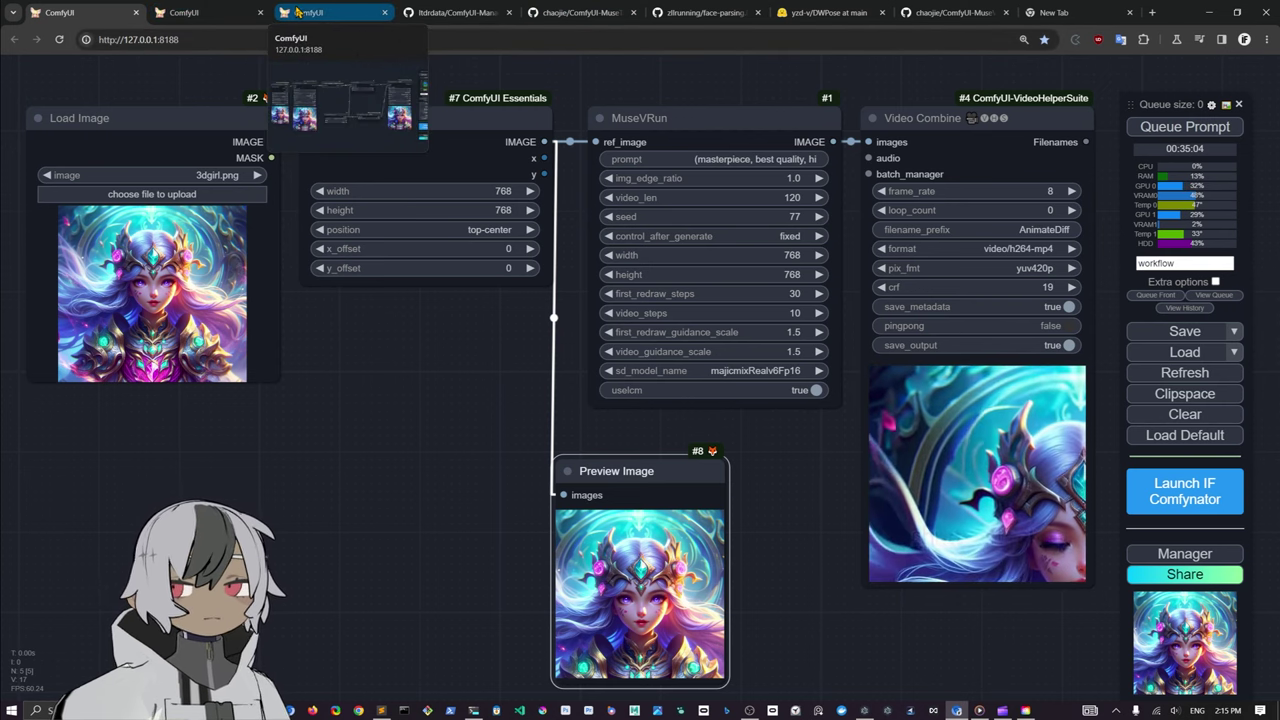
# Step: Look over the MuseTalk workflow tab, then go back to the MuseV workflow
pyautogui.click(320, 12)
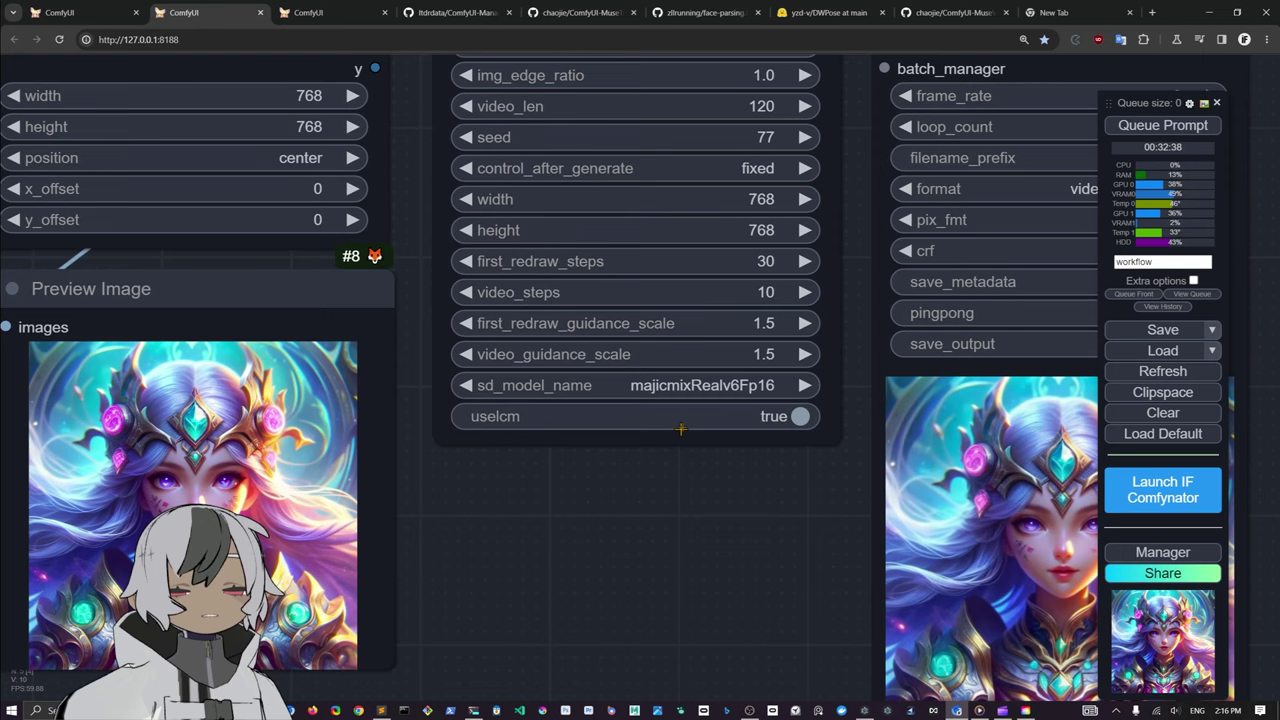
pyautogui.scroll(-3, 651, 497)
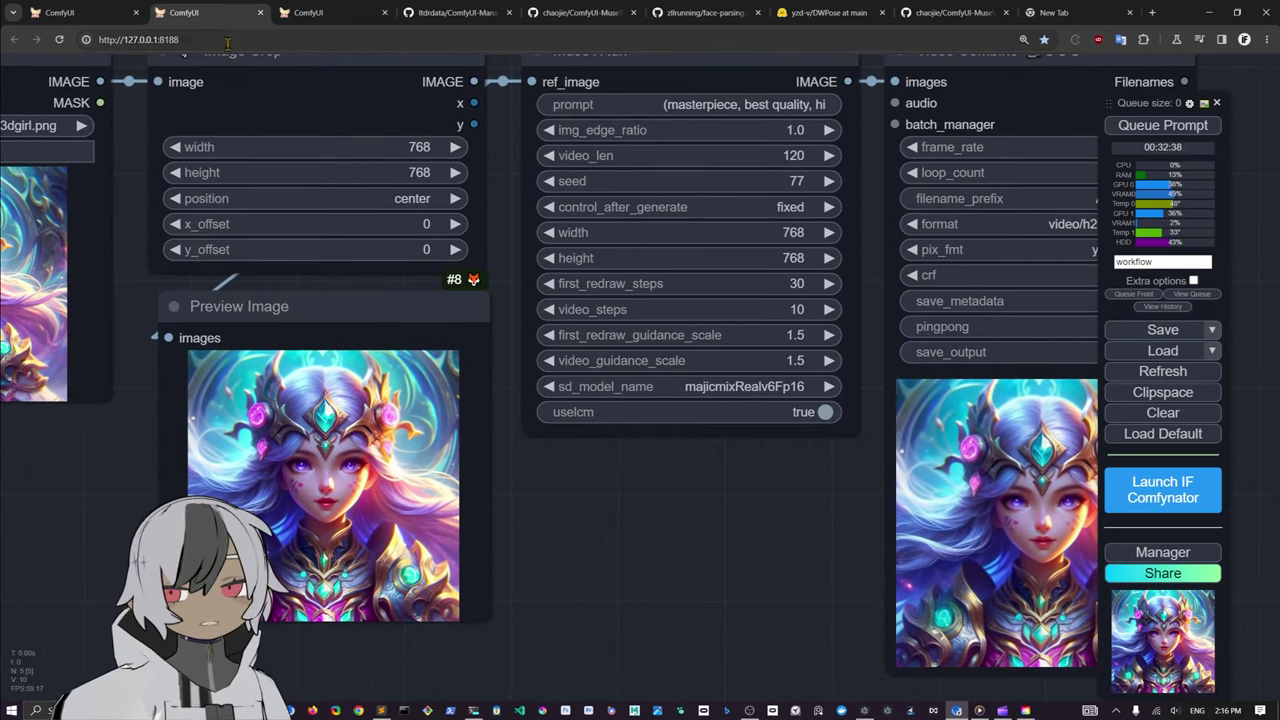
pyautogui.click(80, 13)
pyautogui.scroll(-3, 826, 592)
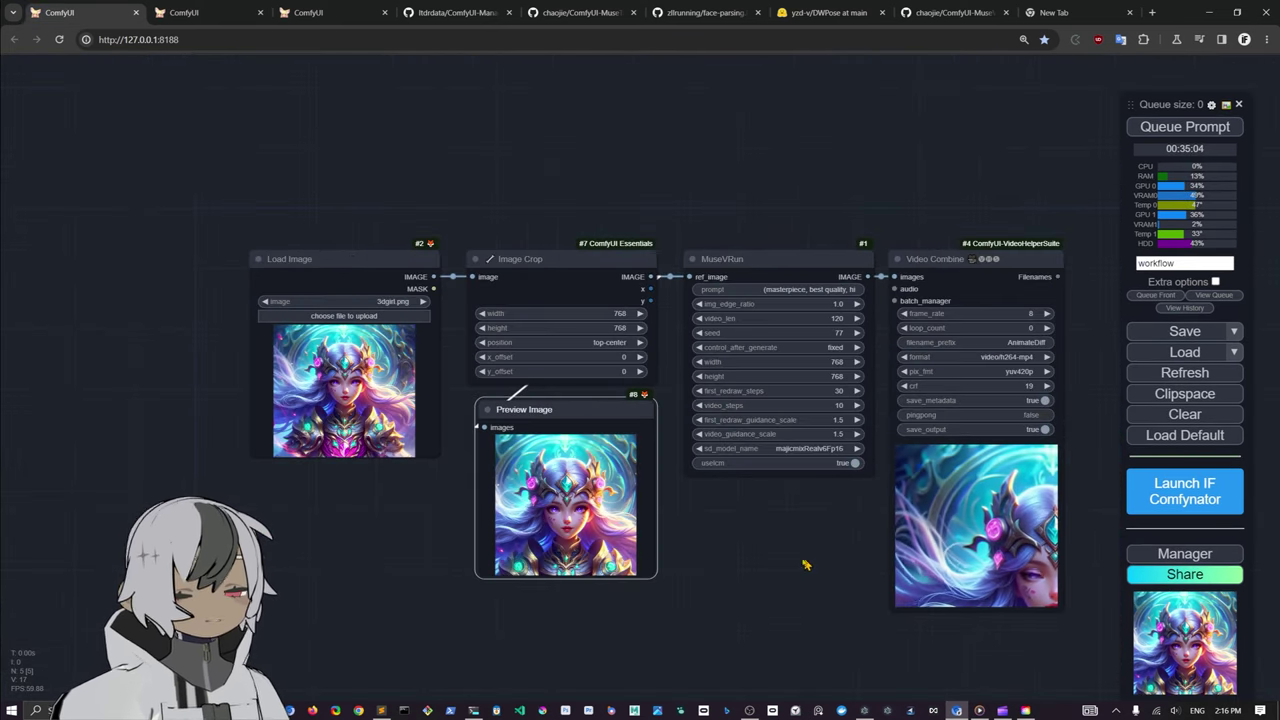
# Step: Drag Preview Image slightly lower beneath Image Crop, recentring MuseVRun and Video Combine
pyautogui.moveTo(826, 592); pyautogui.dragTo(705, 592)
pyautogui.scroll(3, 510, 303)
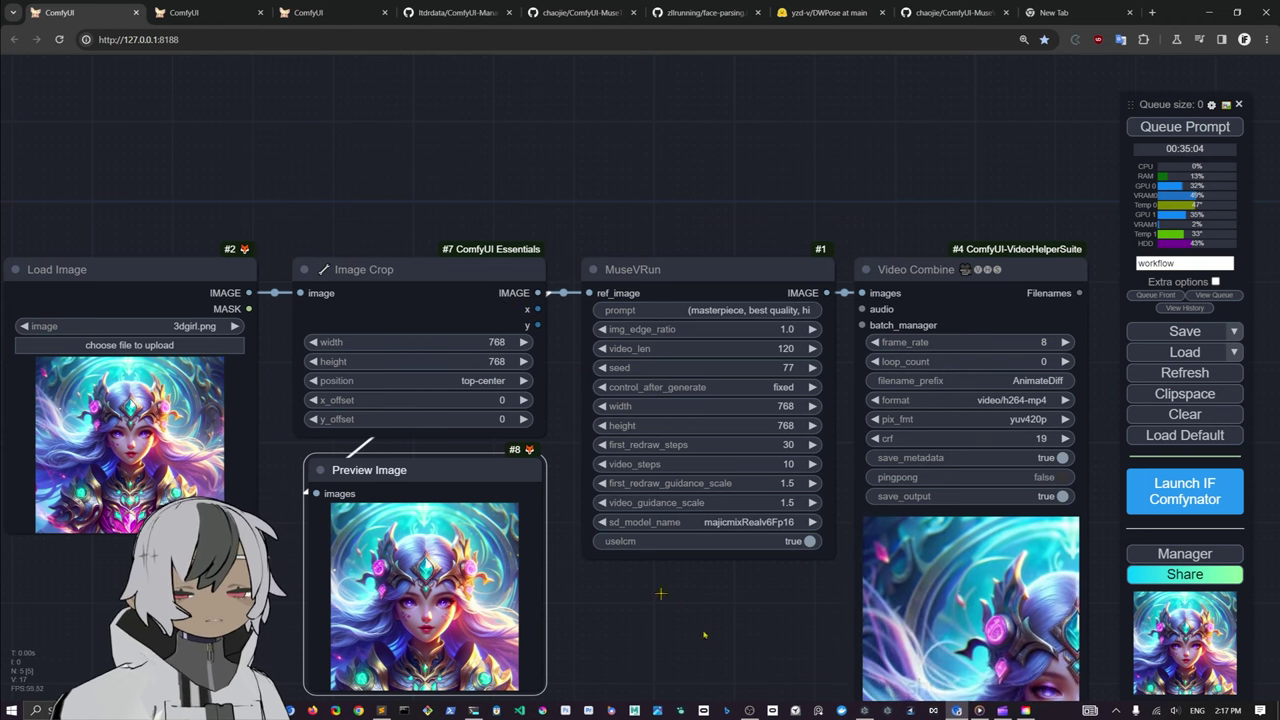
pyautogui.moveTo(735, 535); pyautogui.dragTo(717, 435)
pyautogui.moveTo(413, 370); pyautogui.dragTo(413, 418)
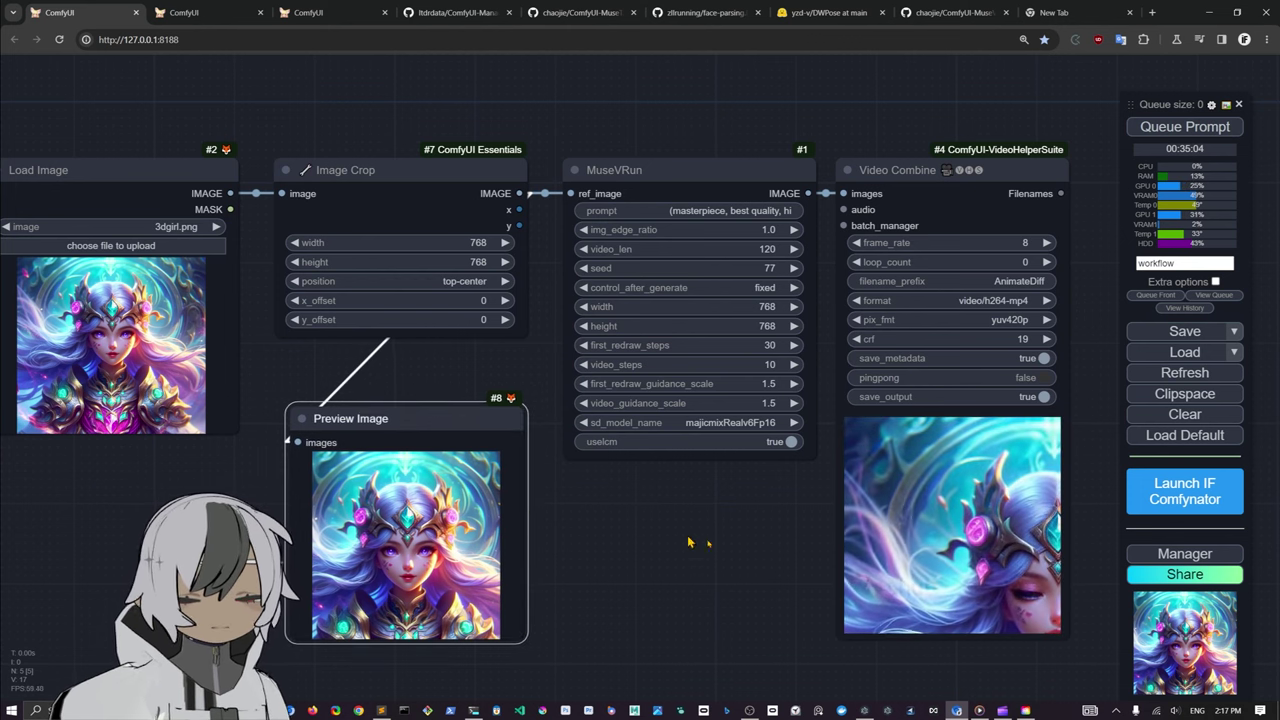
pyautogui.moveTo(740, 560); pyautogui.dragTo(654, 538)
pyautogui.scroll(6, 1036, 551)
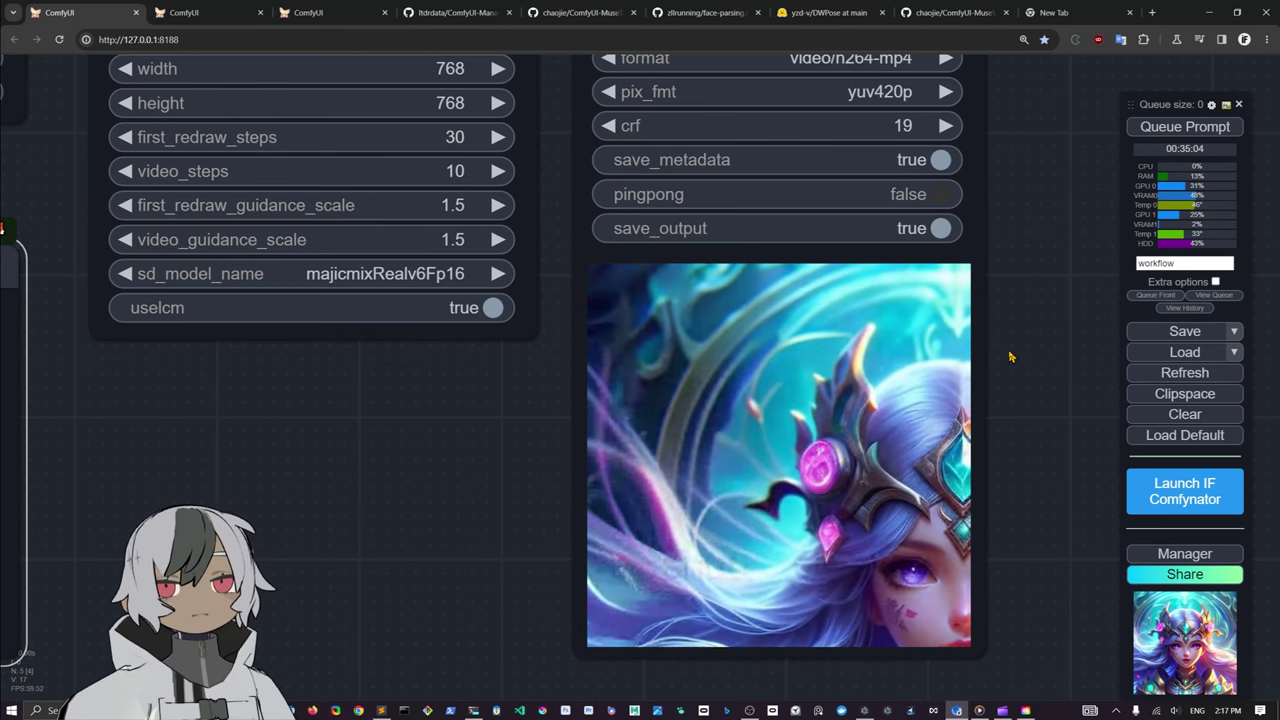
pyautogui.scroll(-2, 1008, 351)
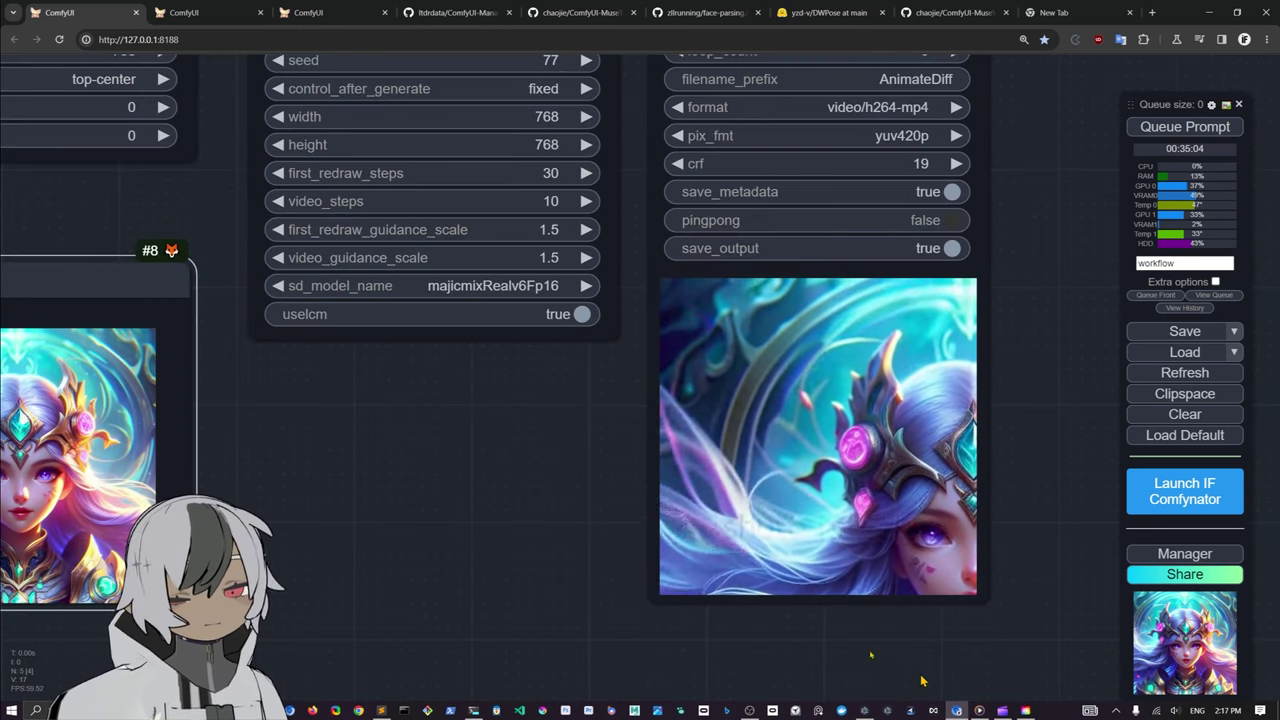
pyautogui.scroll(-3, 601, 542)
pyautogui.moveTo(540, 513); pyautogui.dragTo(616, 634)
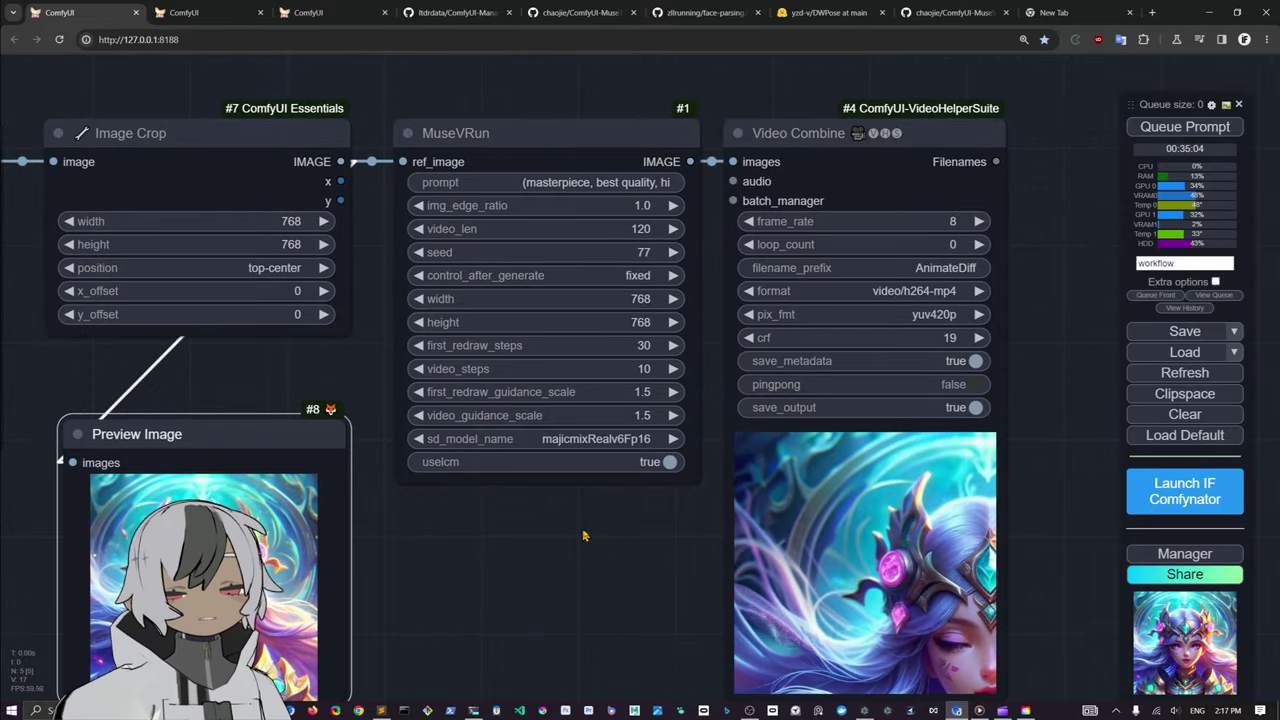
pyautogui.moveTo(594, 554); pyautogui.dragTo(635, 571)
pyautogui.scroll(5, 635, 571)
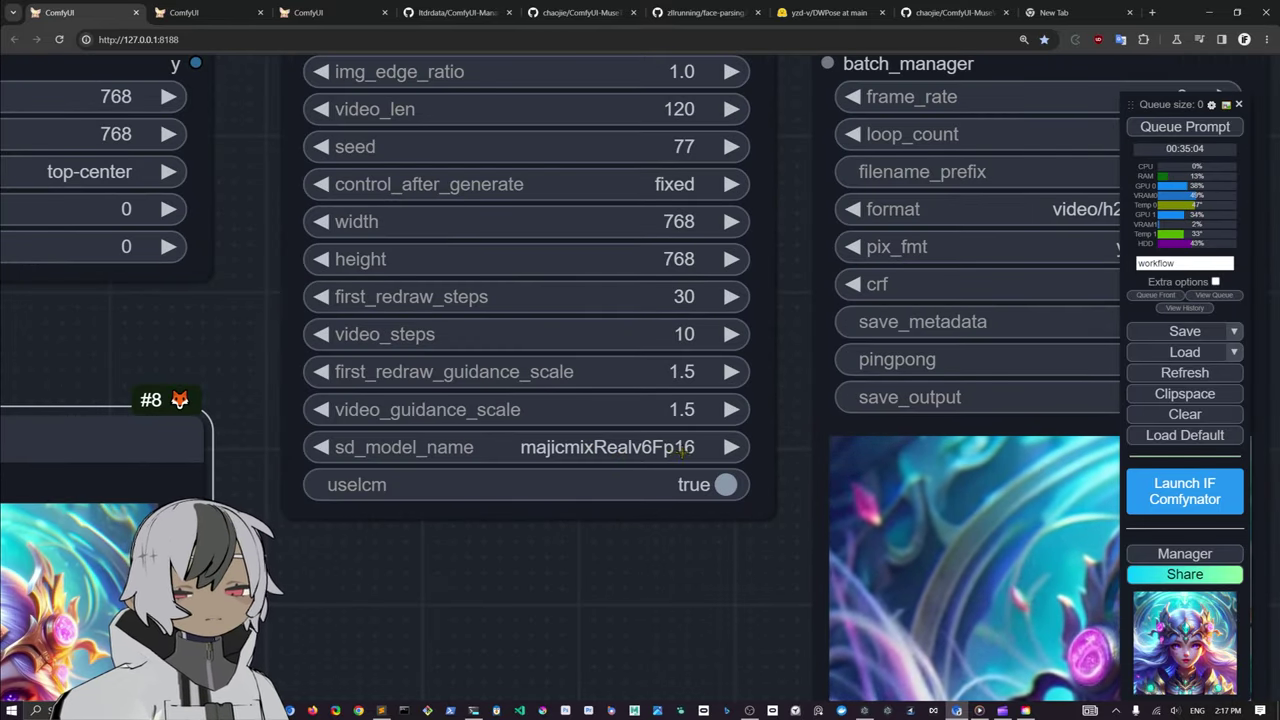
pyautogui.scroll(-1, 628, 590)
pyautogui.scroll(-2, 628, 590)
pyautogui.scroll(3, 617, 591)
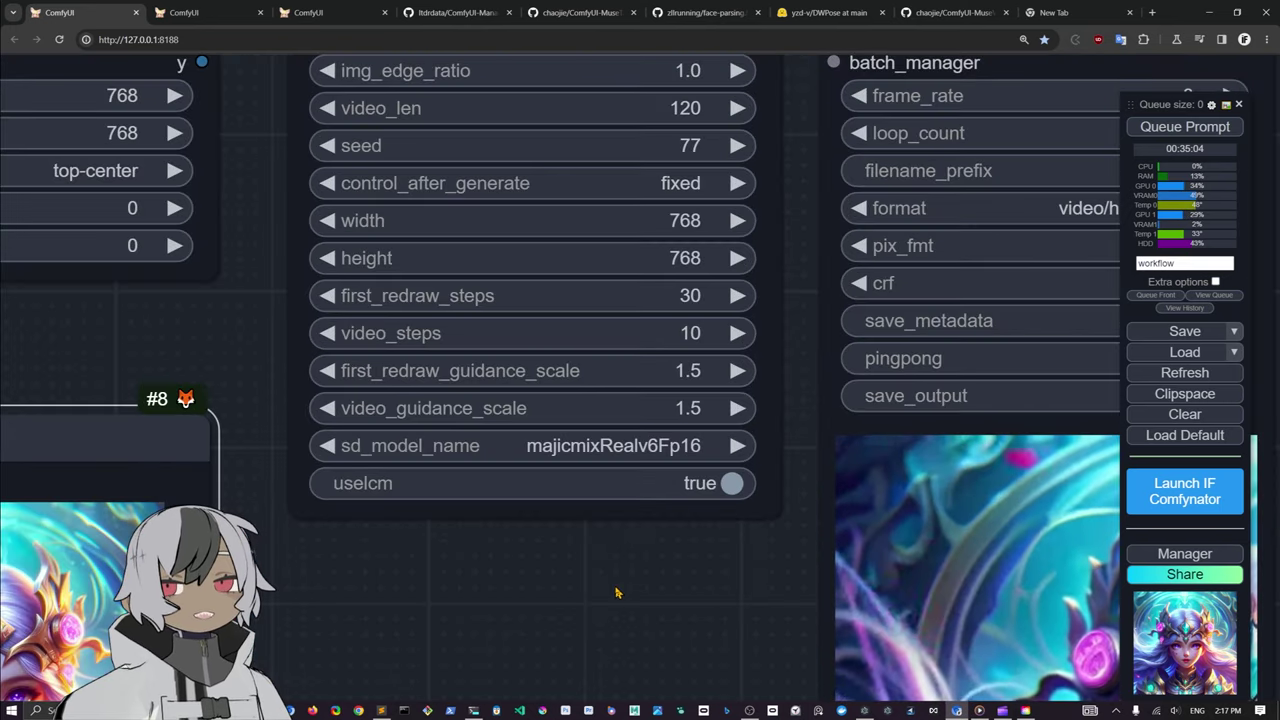
pyautogui.moveTo(617, 591); pyautogui.dragTo(628, 644)
pyautogui.scroll(-3, 763, 514)
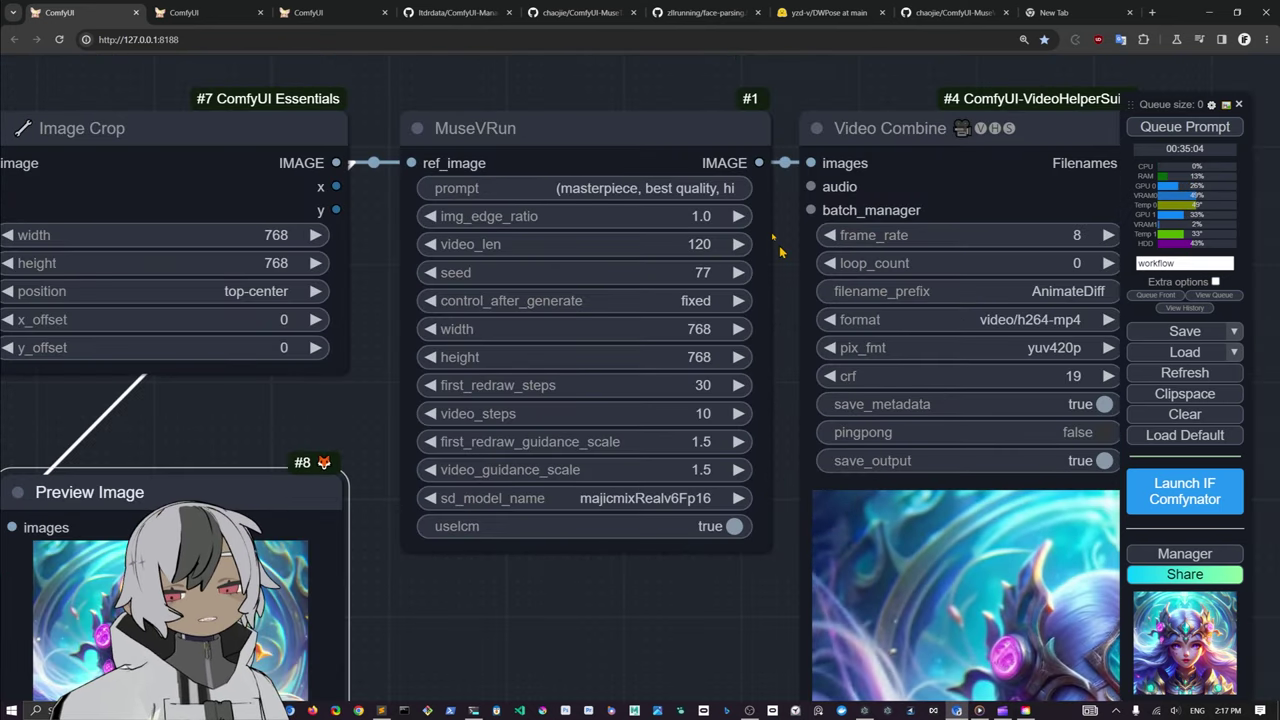
pyautogui.scroll(3, 661, 90)
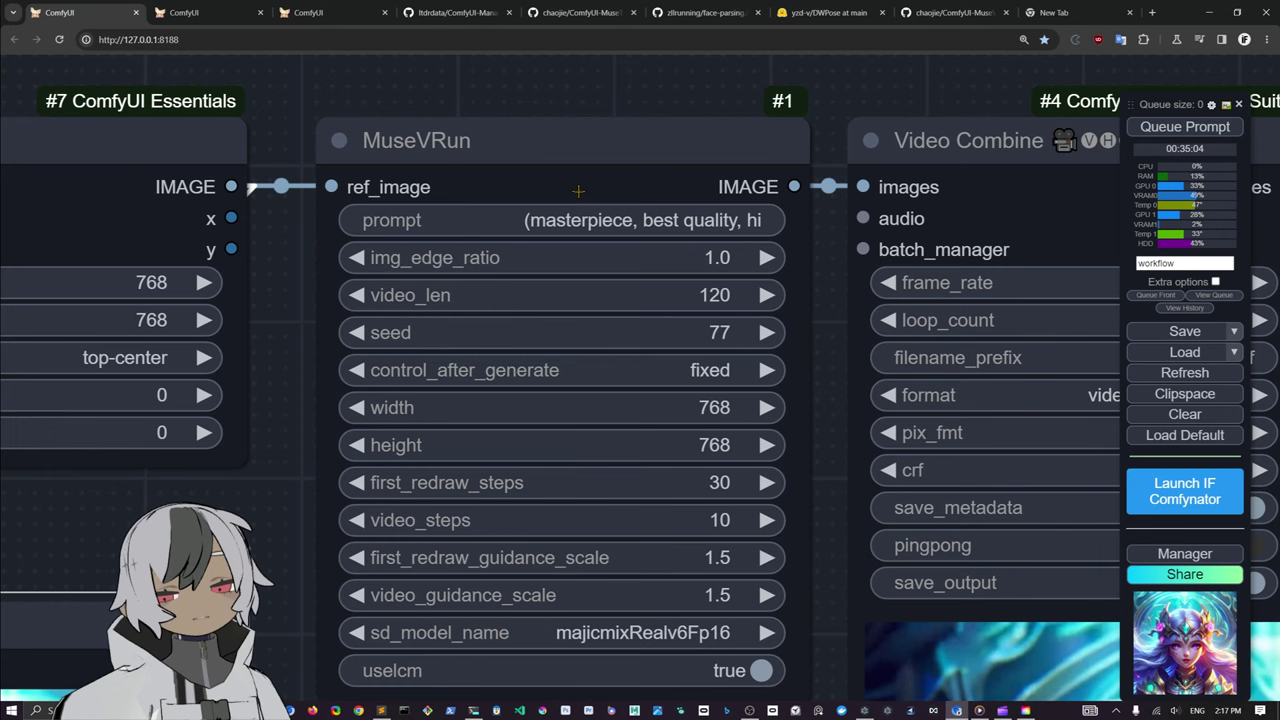
# Step: Read the full MuseVRun prompt through to '(head wave:1.3)' and close it unchanged
pyautogui.click(472, 220)
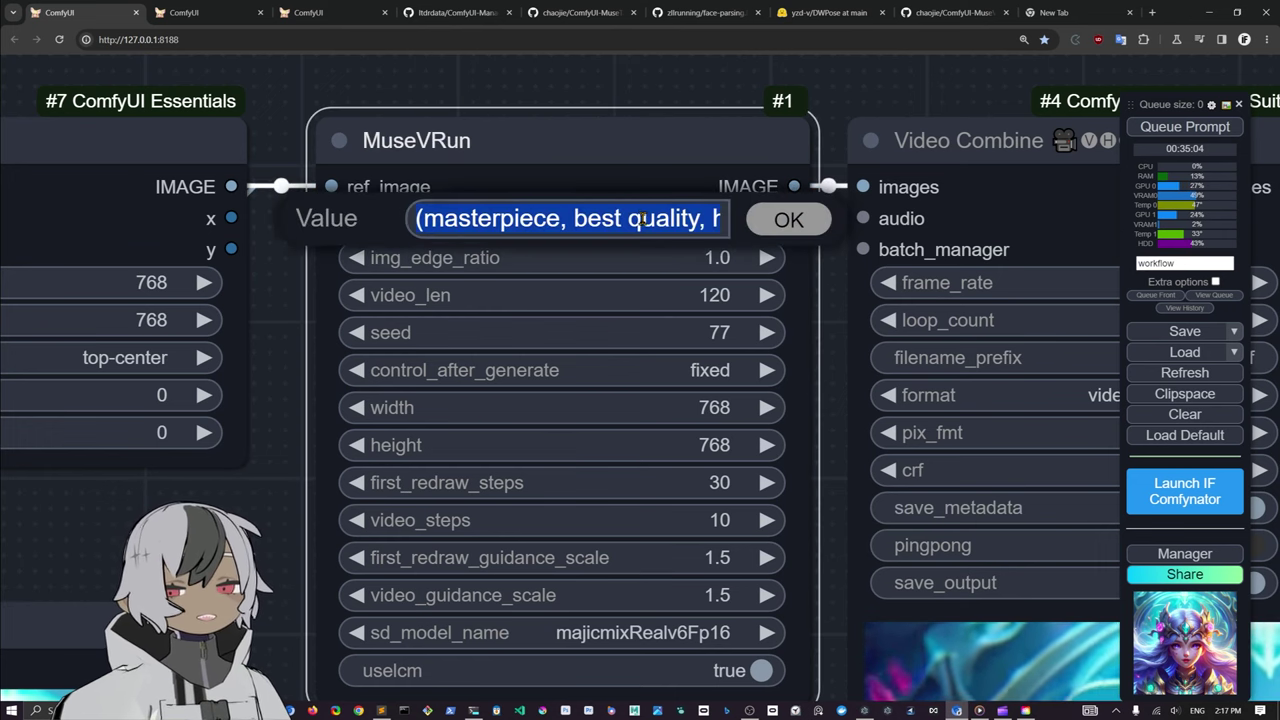
pyautogui.press('End')
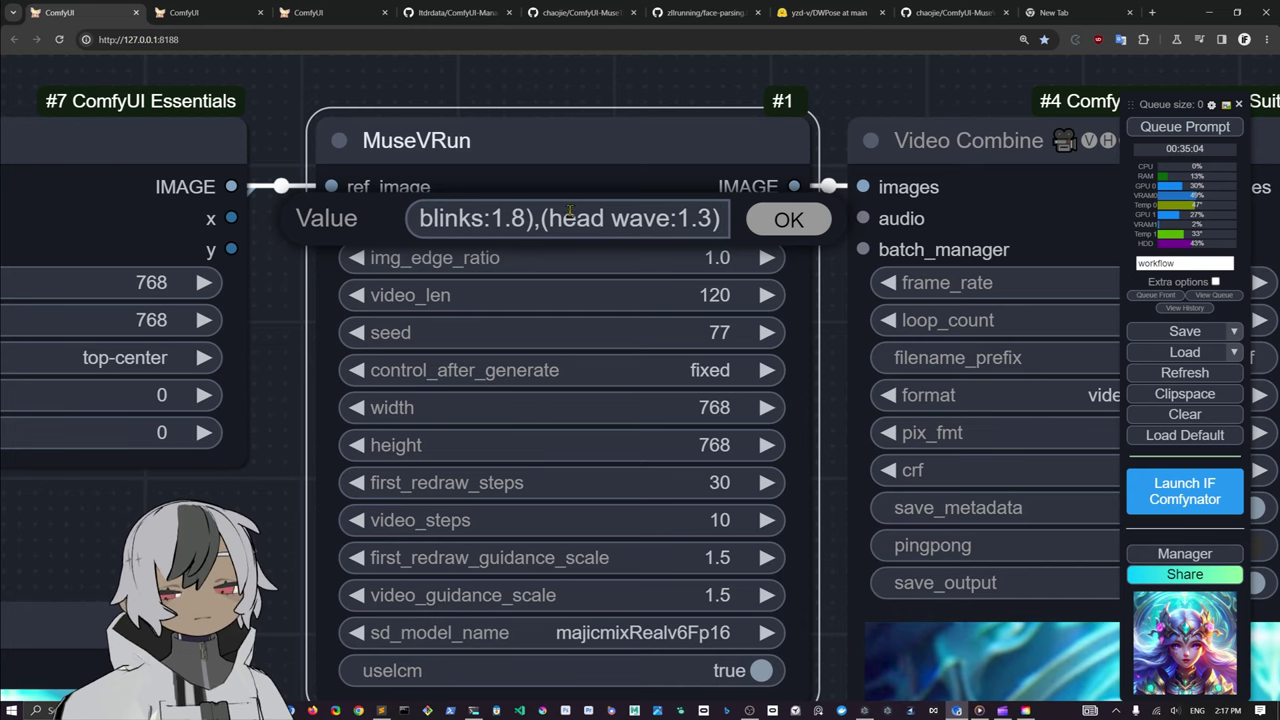
pyautogui.click(790, 222)
# Step: Zoom and recentre so the entire MuseV workflow is in view
pyautogui.scroll(-5, 815, 108)
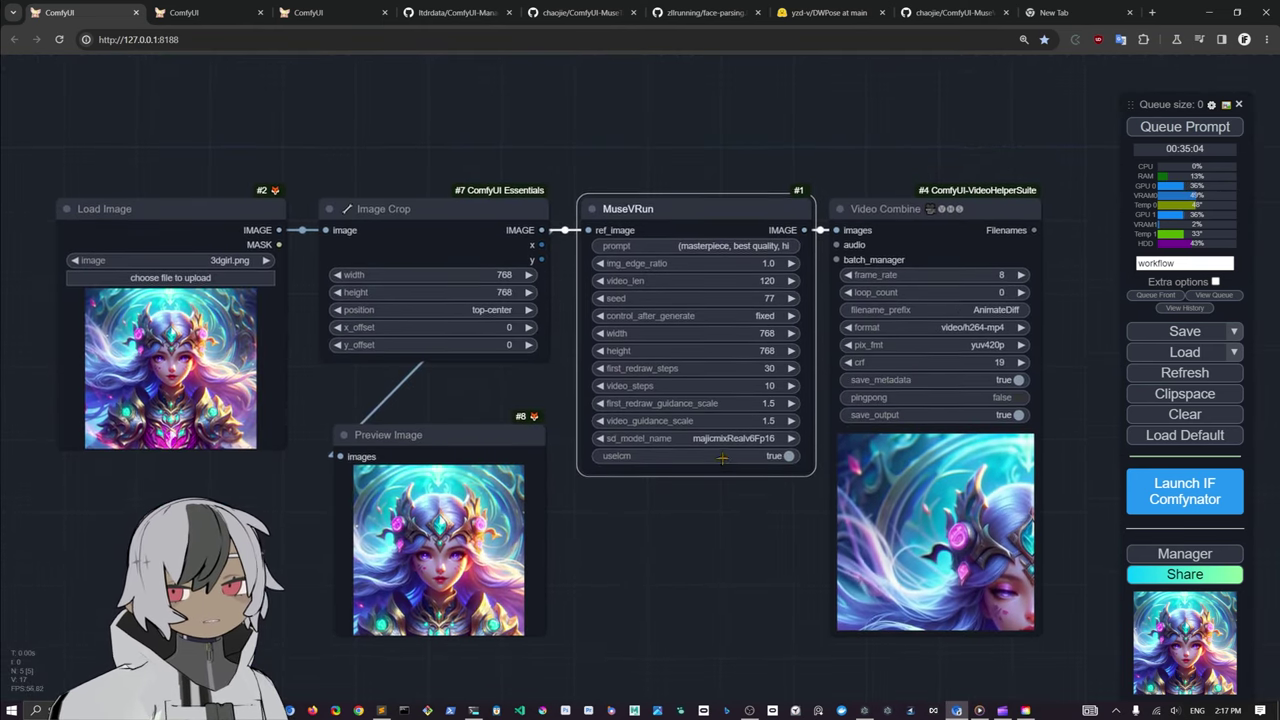
pyautogui.moveTo(720, 463); pyautogui.dragTo(760, 373)
pyautogui.scroll(2, 870, 480)
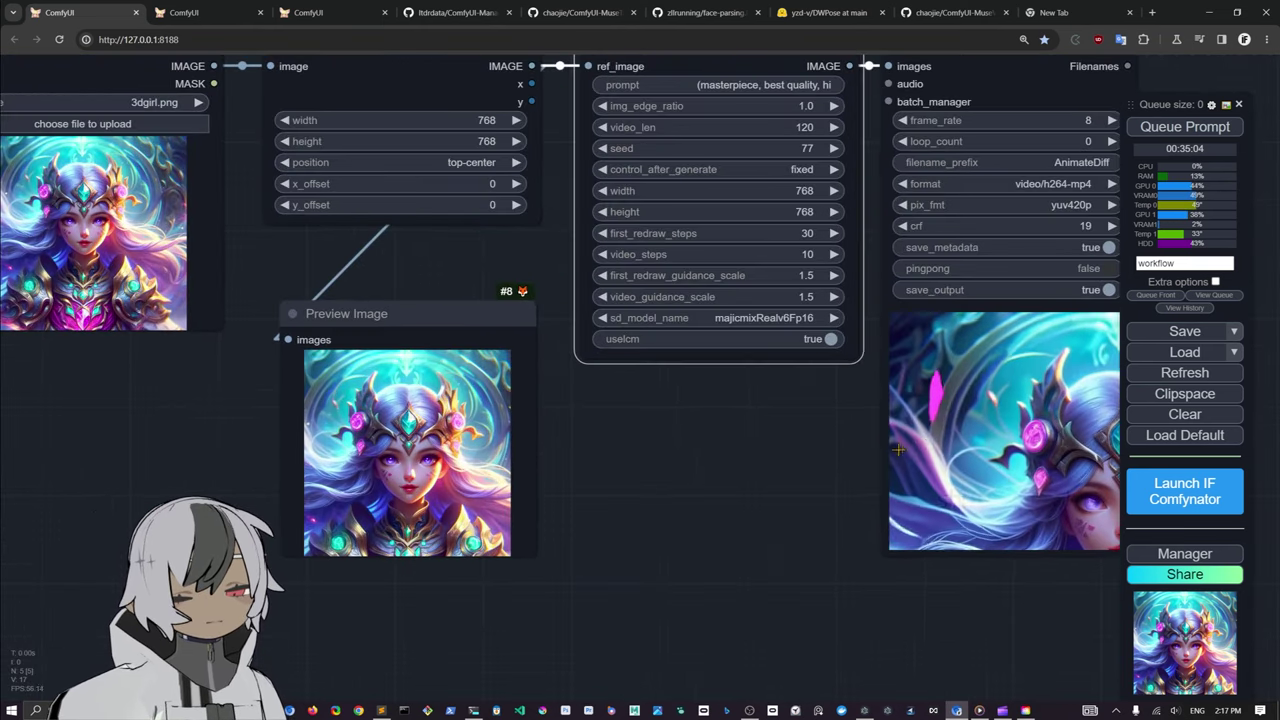
pyautogui.scroll(-3, 733, 480)
pyautogui.scroll(-1, 737, 481)
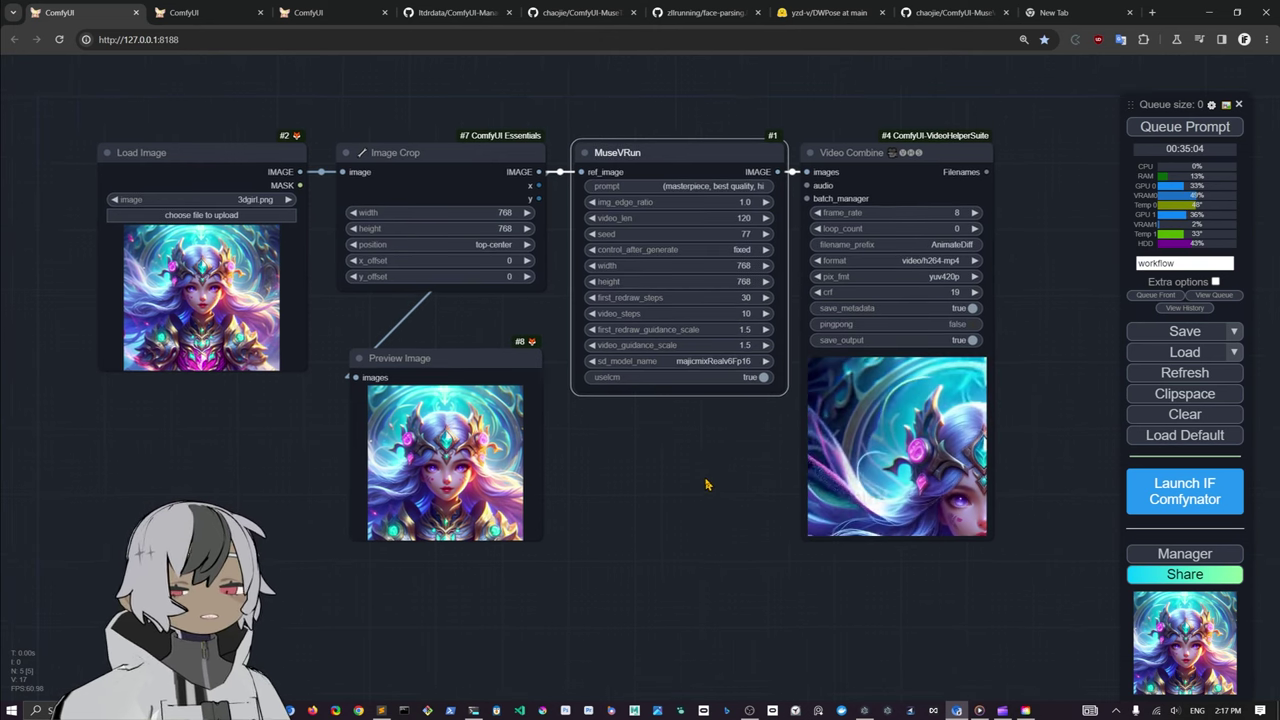
pyautogui.scroll(1, 729, 477)
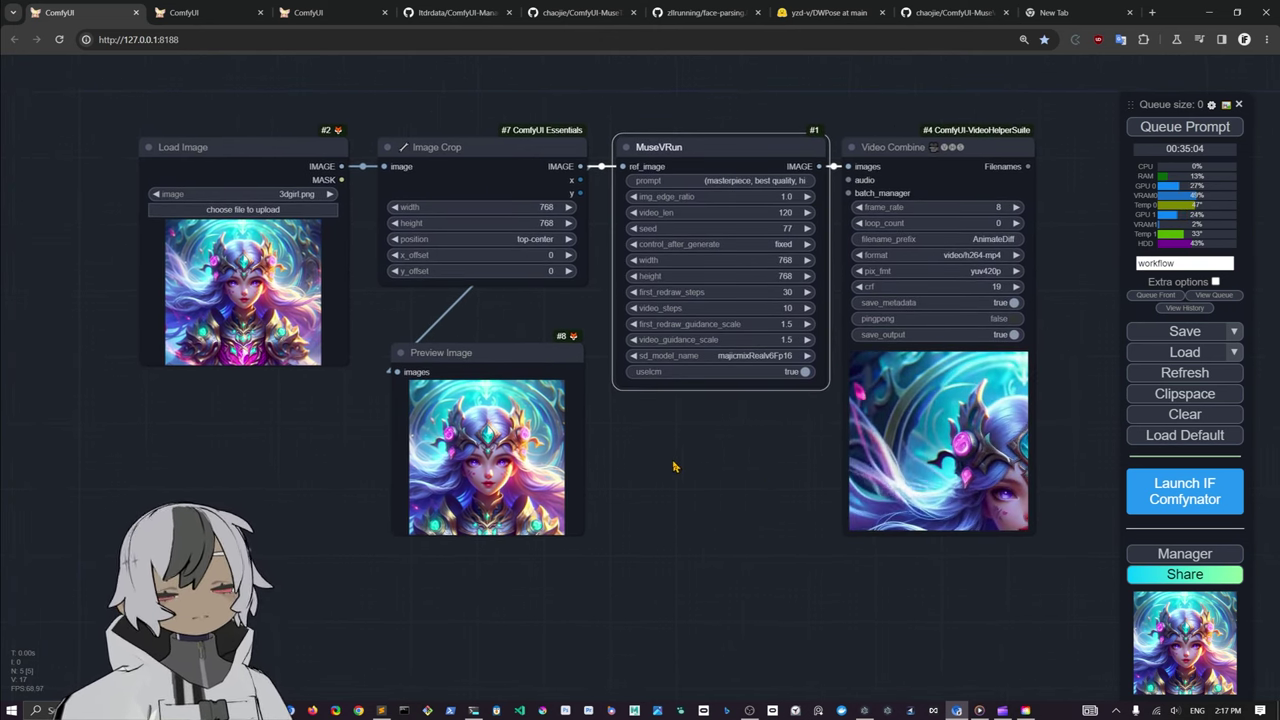
pyautogui.scroll(2, 620, 494)
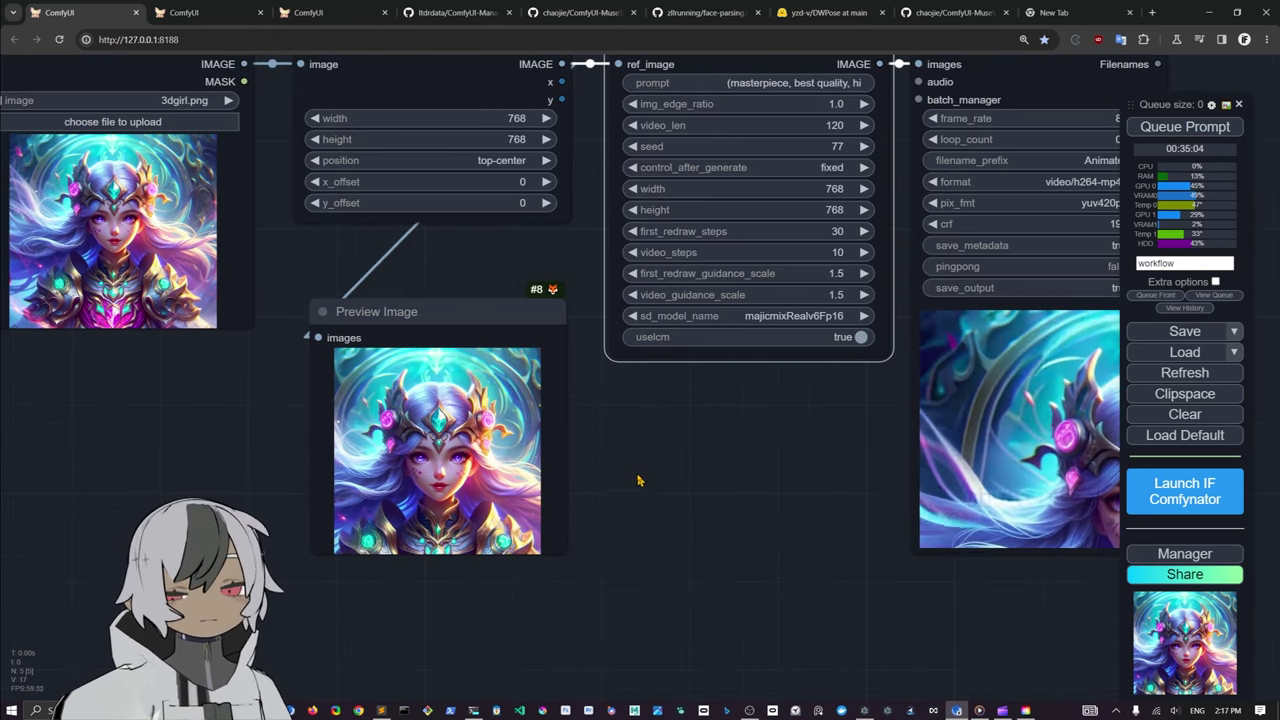
# Step: Switch to the MuseTalk workflow, nudge its final Video Combine node, then bring up Clipchamp's export page
pyautogui.click(315, 12)
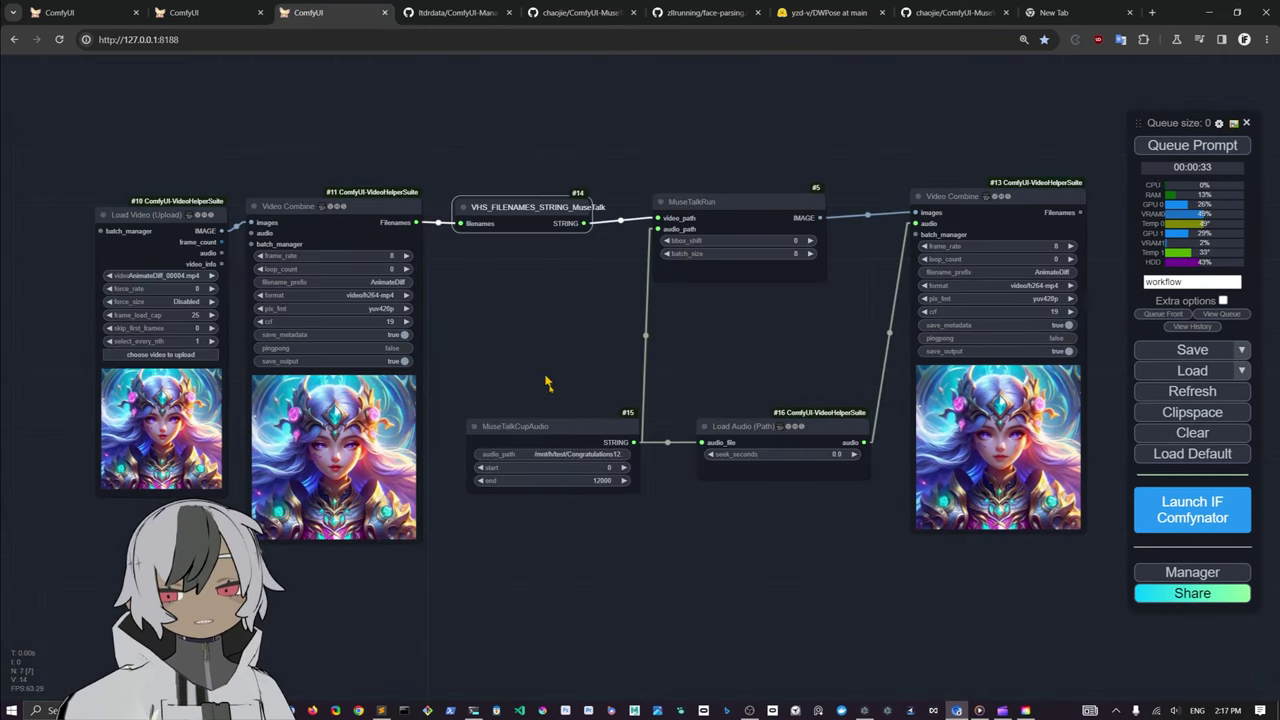
pyautogui.scroll(3, 570, 375)
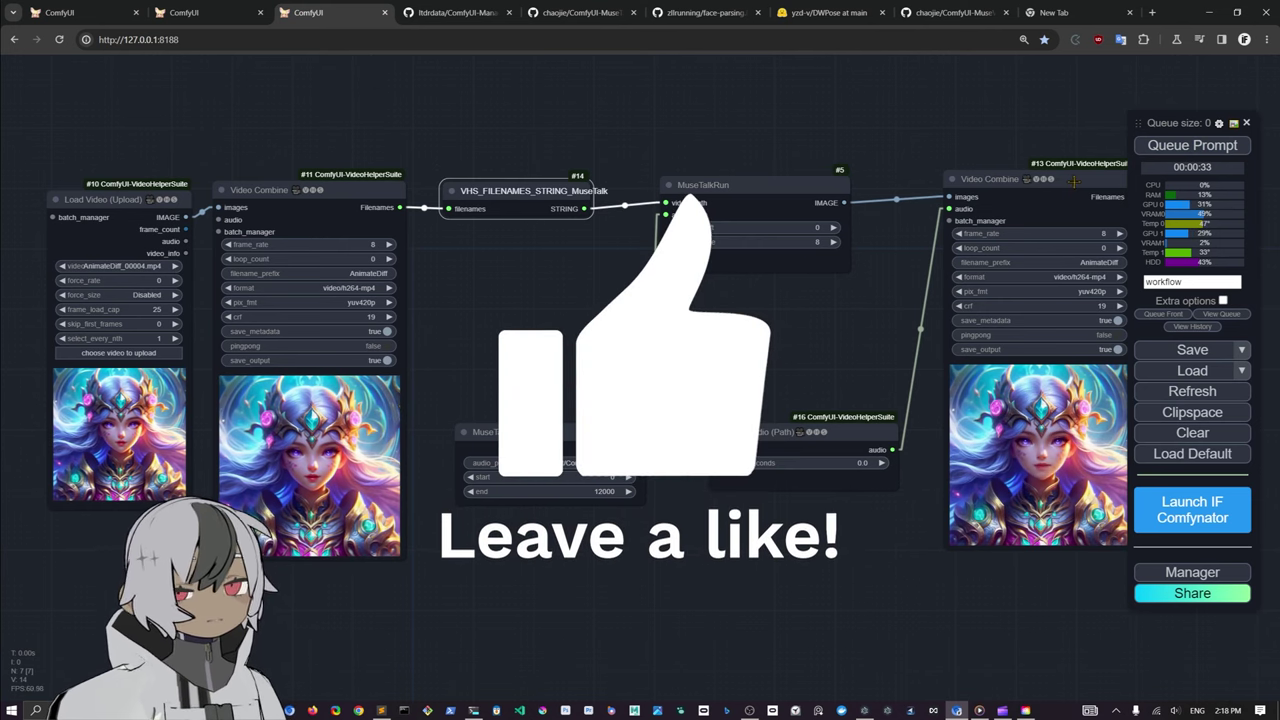
pyautogui.moveTo(1073, 181); pyautogui.dragTo(1061, 188)
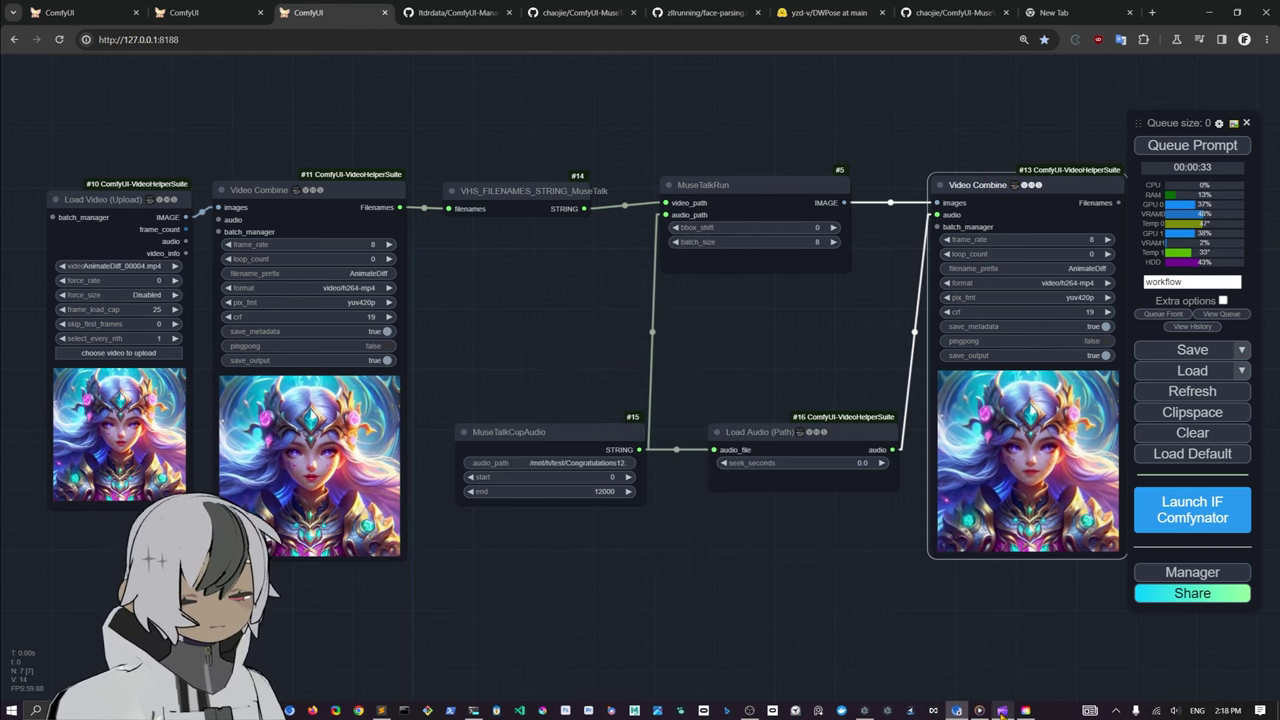
pyautogui.click(1002, 711)
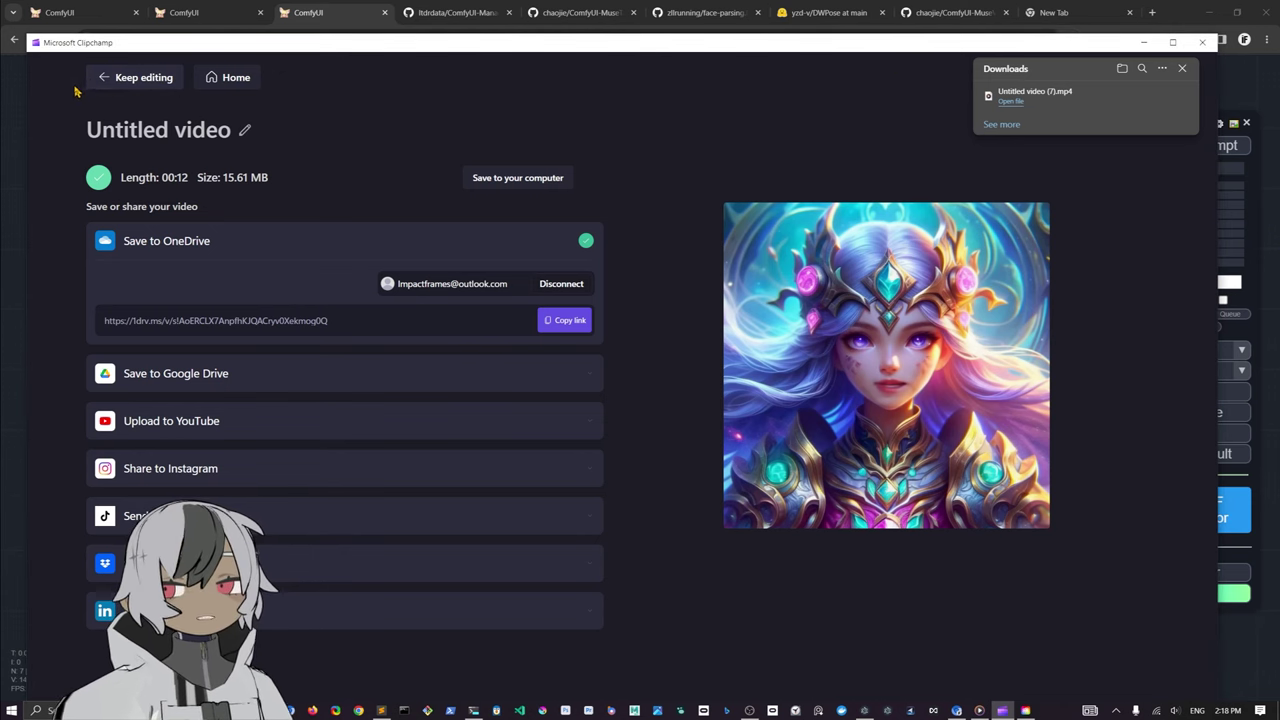
# Step: Review the Clipchamp edit with the lip-synced clip and Congratulations audio, then minimize Clipchamp
pyautogui.click(116, 84)
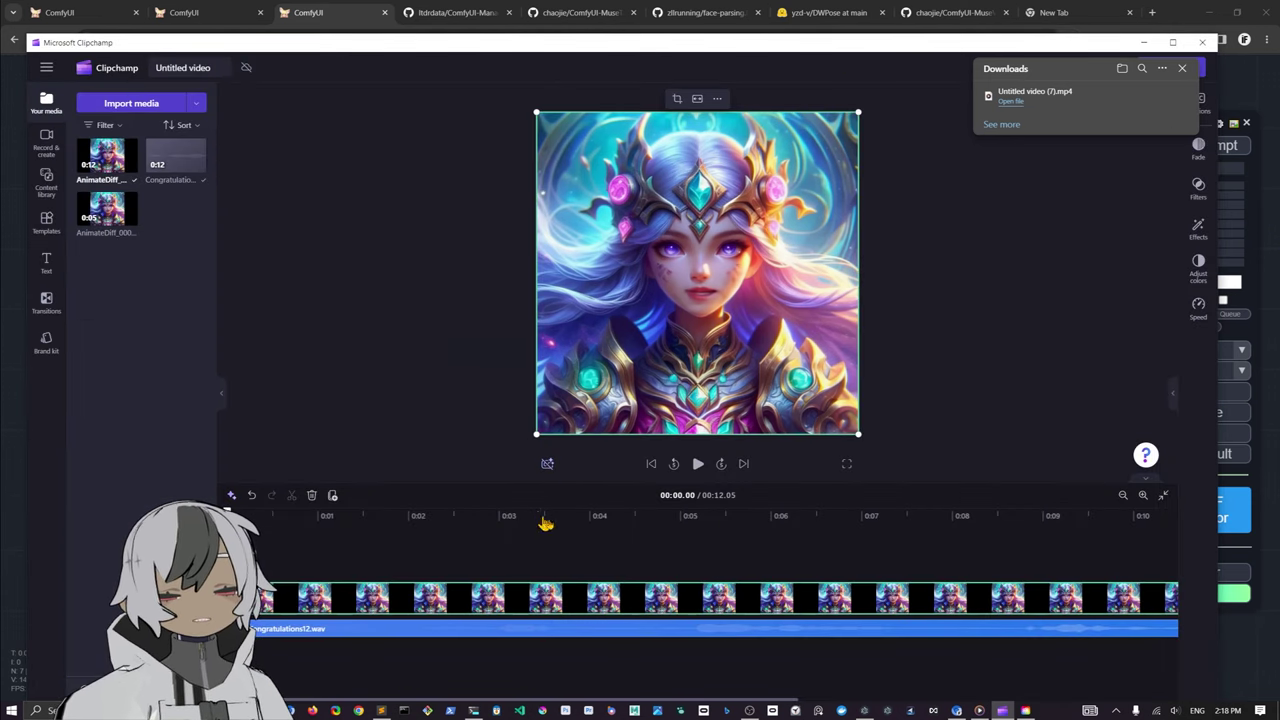
pyautogui.moveTo(130, 150)
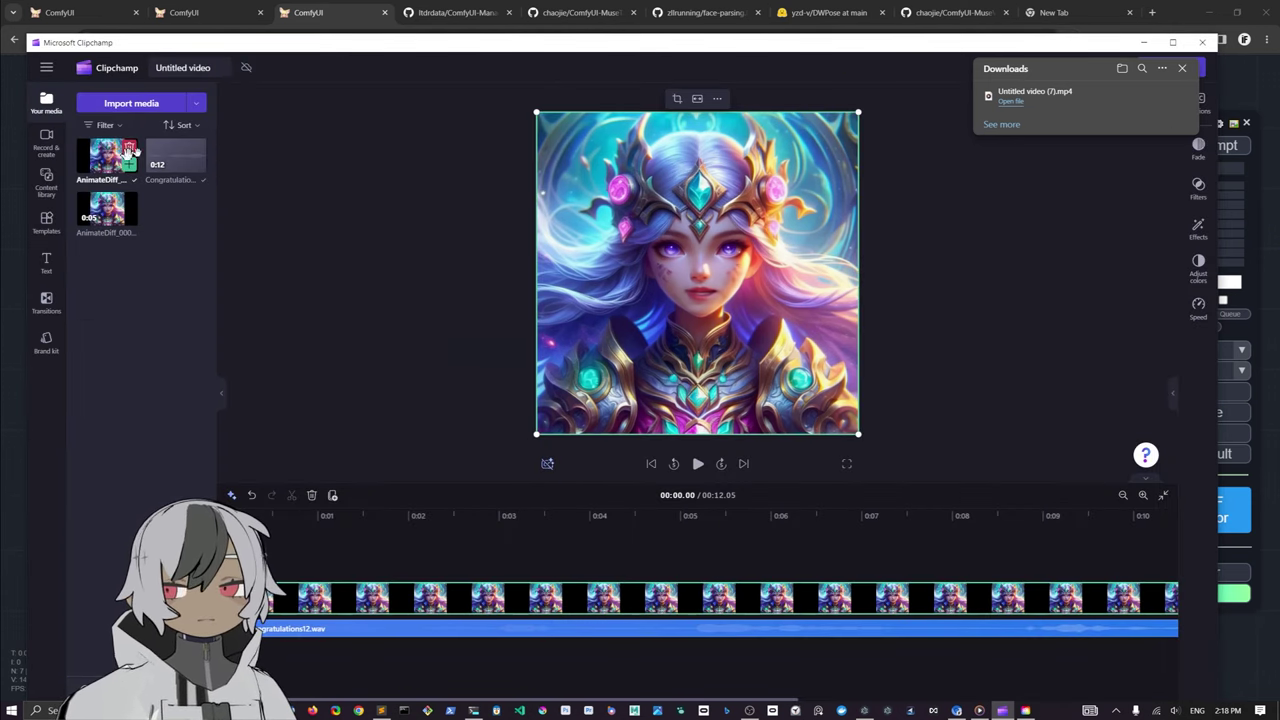
pyautogui.click(1145, 45)
# Step: Zoom out until the loaded video, MuseTalkRun, MuseTalkCupAudio and final Video Combine all fit on screen
pyautogui.scroll(3, 580, 515)
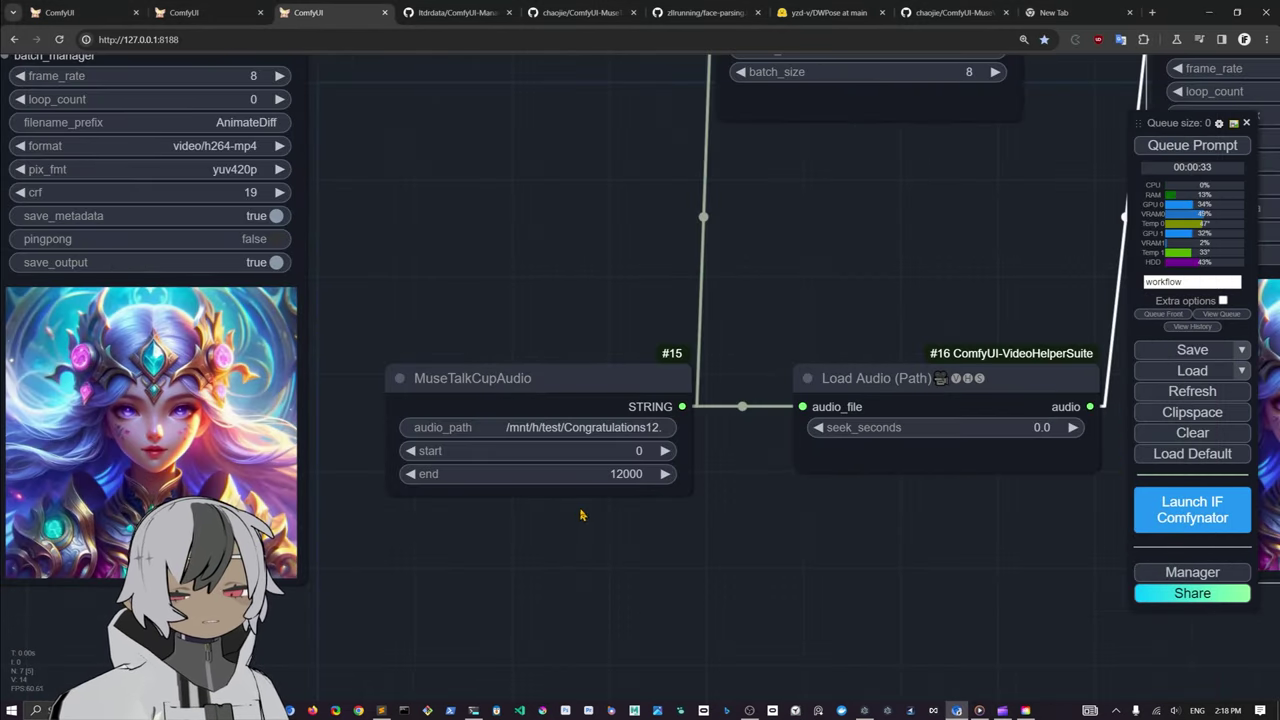
pyautogui.scroll(3, 580, 515)
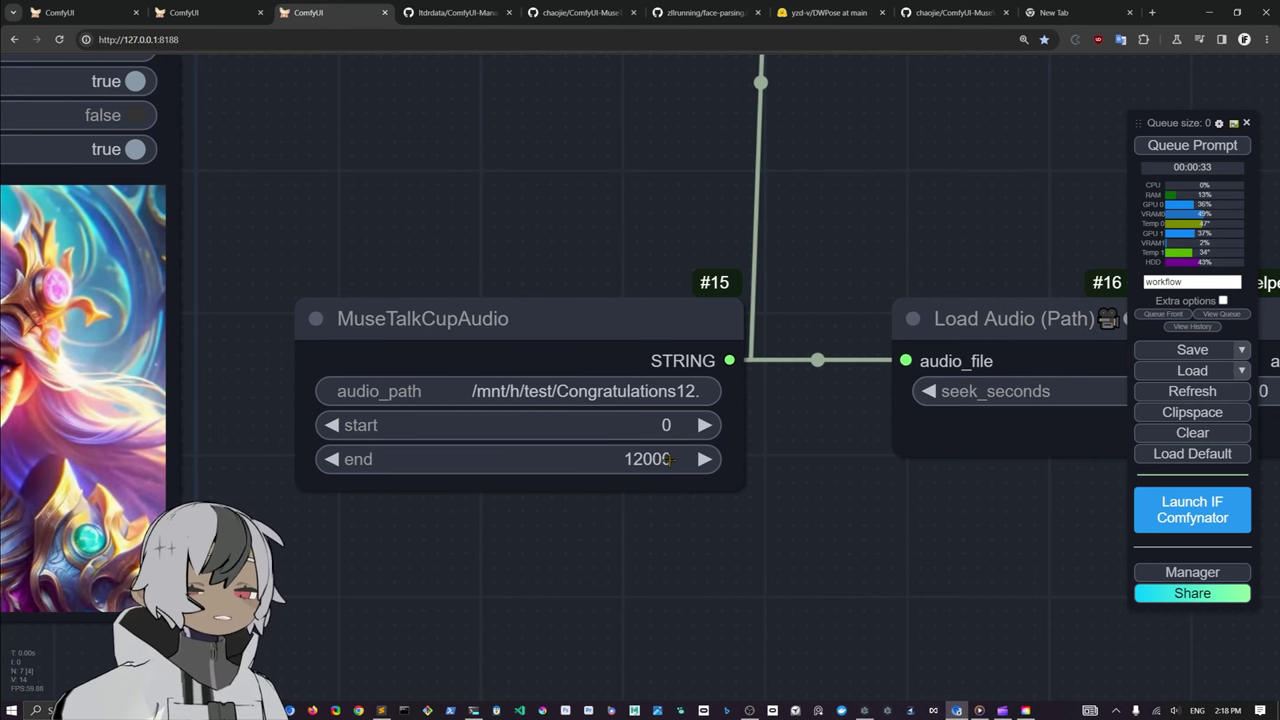
pyautogui.scroll(-1, 668, 459)
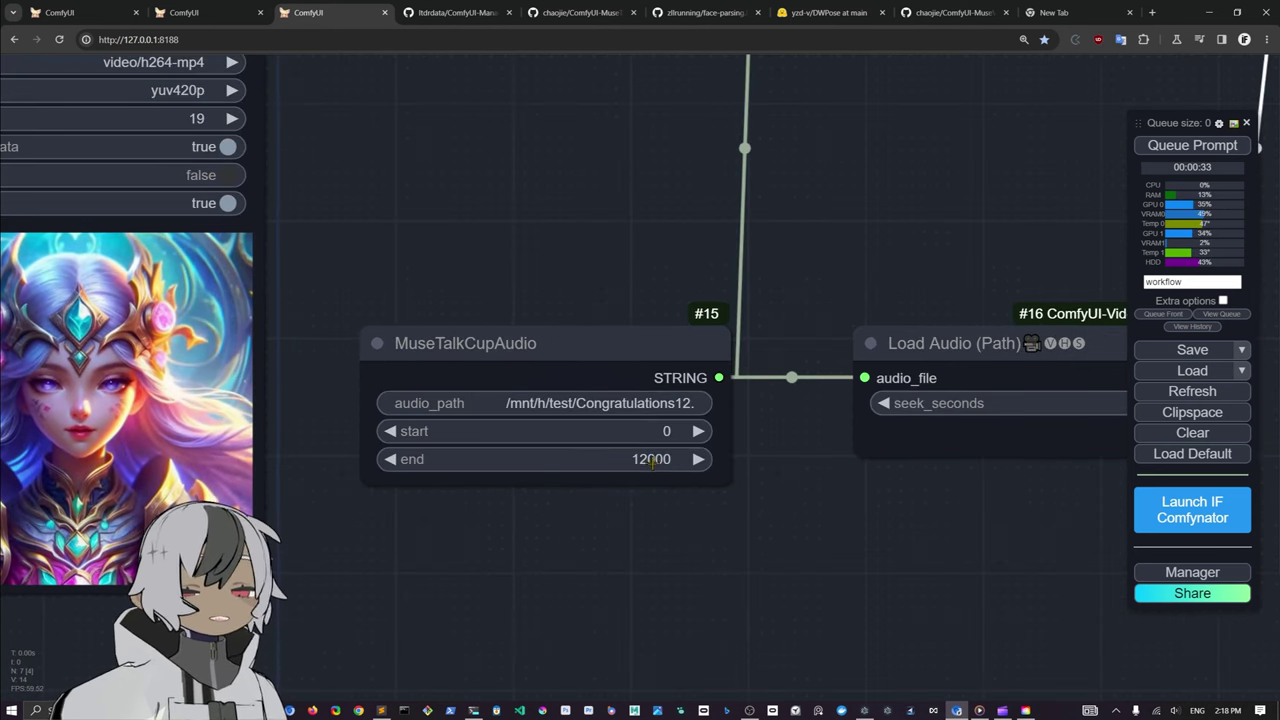
pyautogui.scroll(-1, 684, 517)
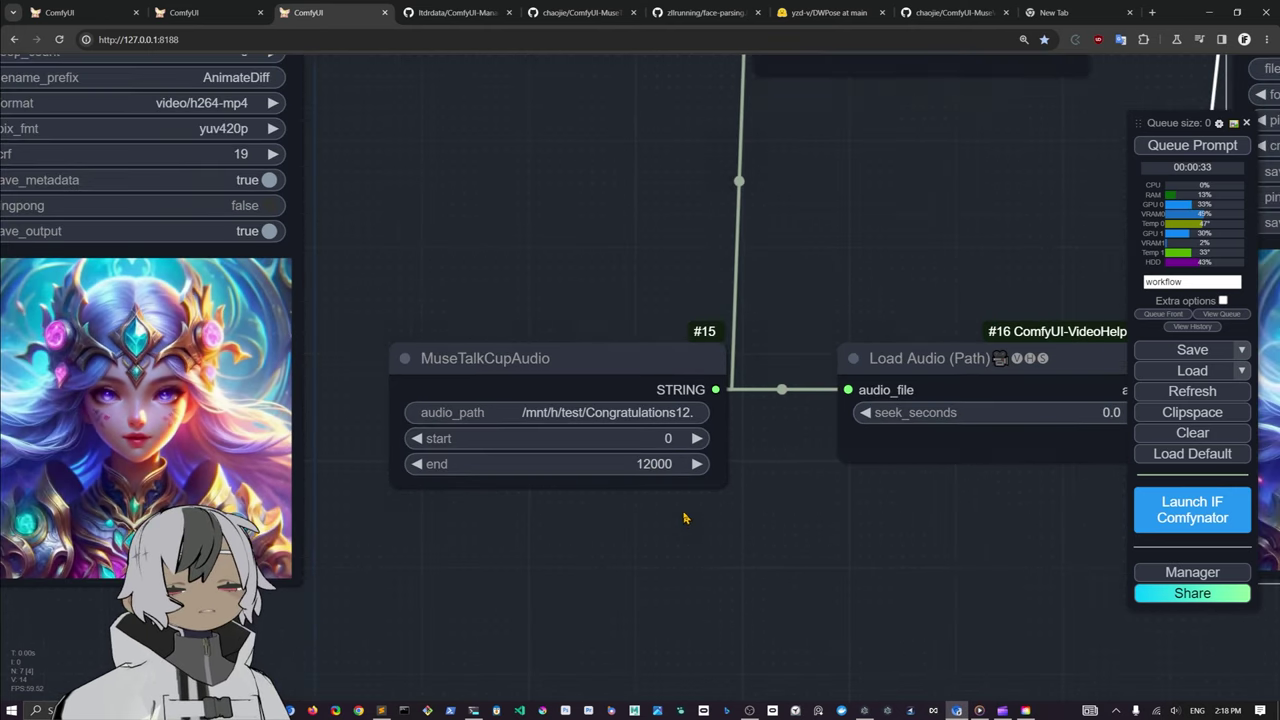
pyautogui.scroll(-3, 684, 517)
pyautogui.scroll(-1, 586, 363)
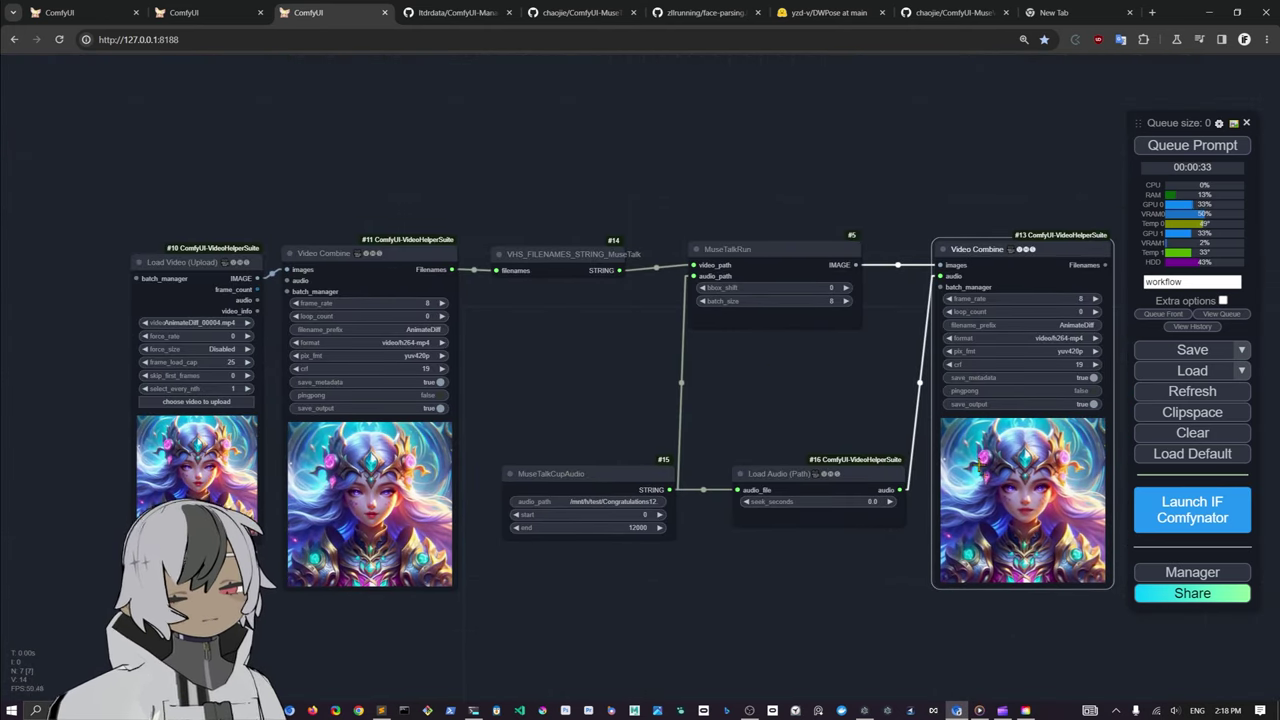
# Step: Open Media Player and play the 12-second generated output video
pyautogui.click(980, 710)
pyautogui.click(645, 677)
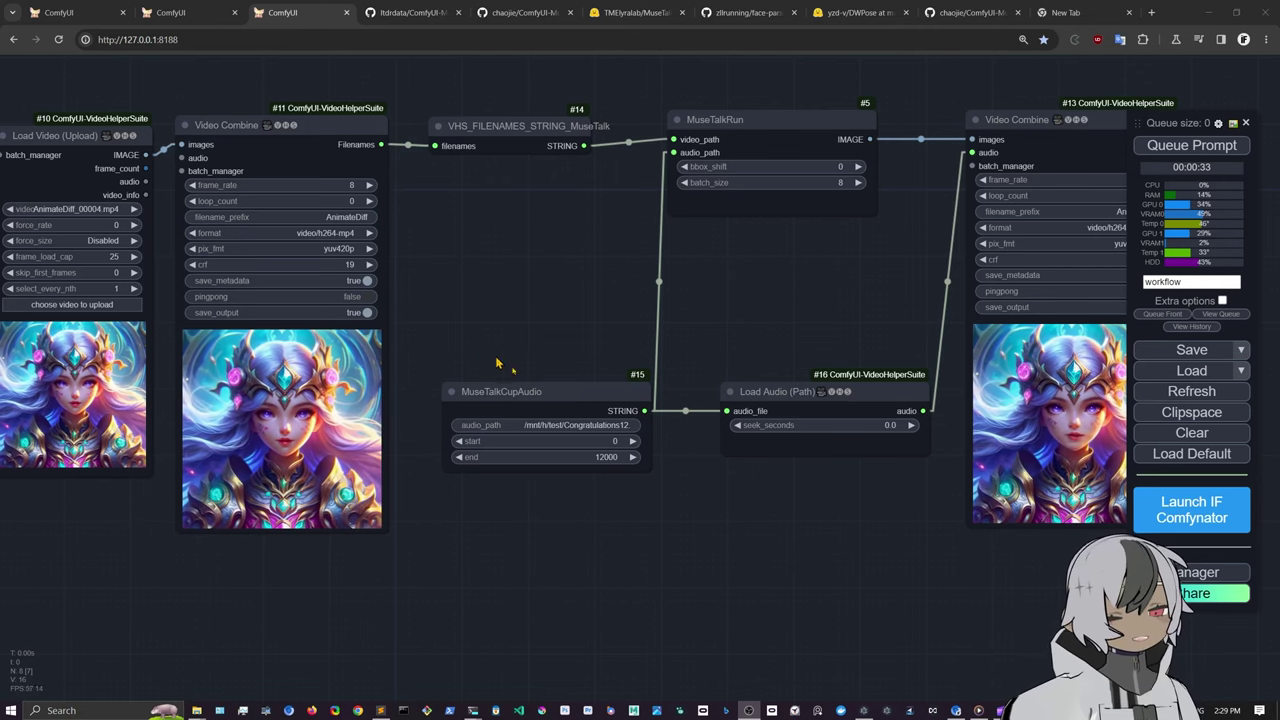
# Step: Search the Manager's custom node list for 'if-ai' to confirm ComfyUI-IF_AI_tools is installed
pyautogui.click(1200, 572)
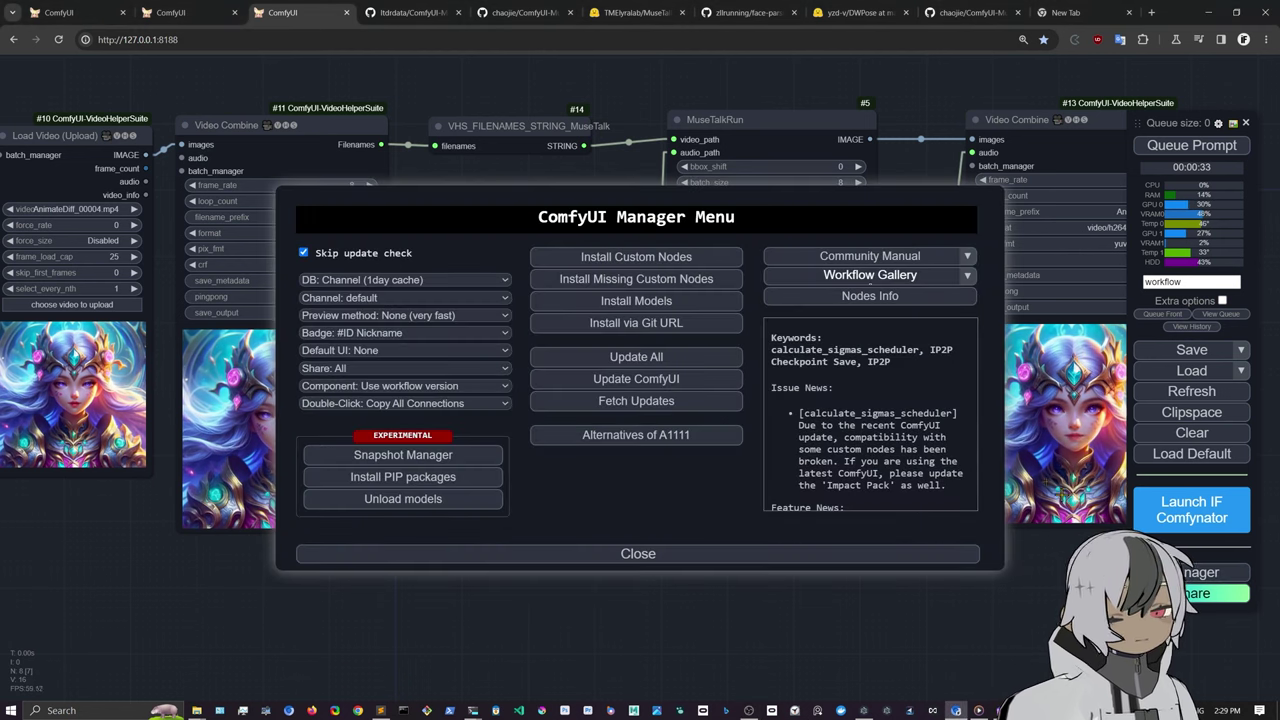
pyautogui.click(610, 259)
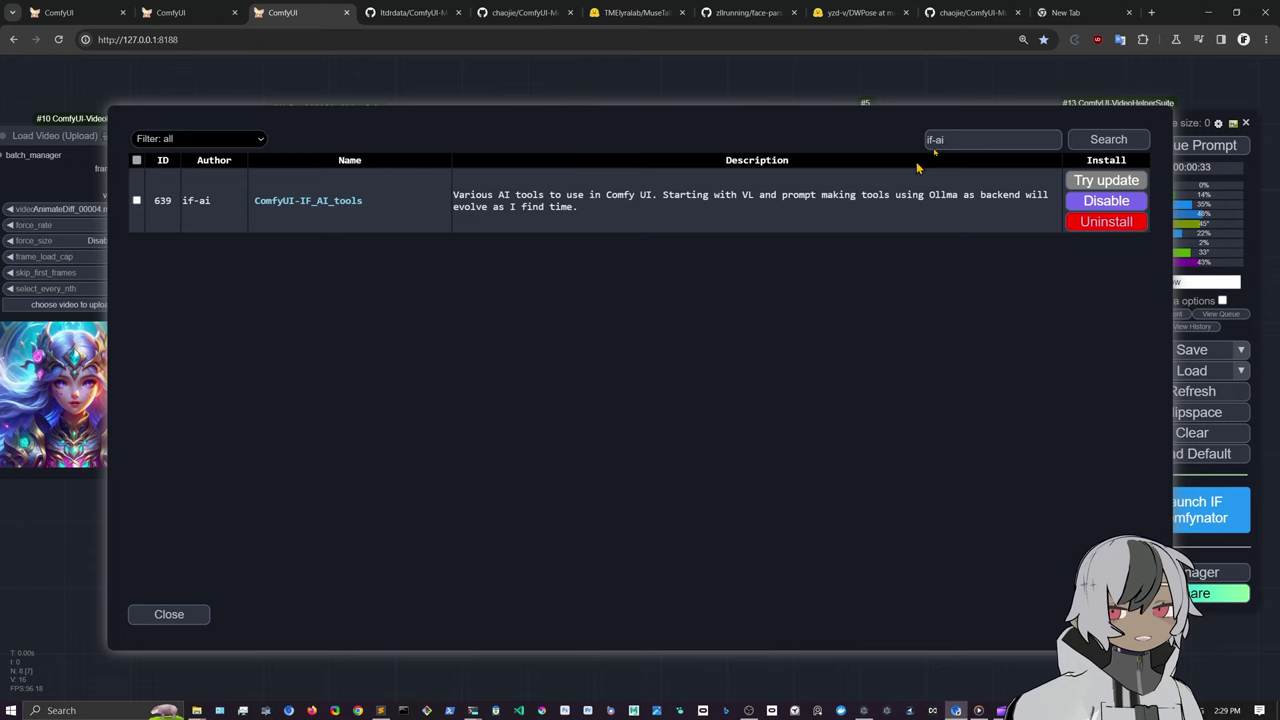
pyautogui.moveTo(961, 142); pyautogui.dragTo(831, 143)
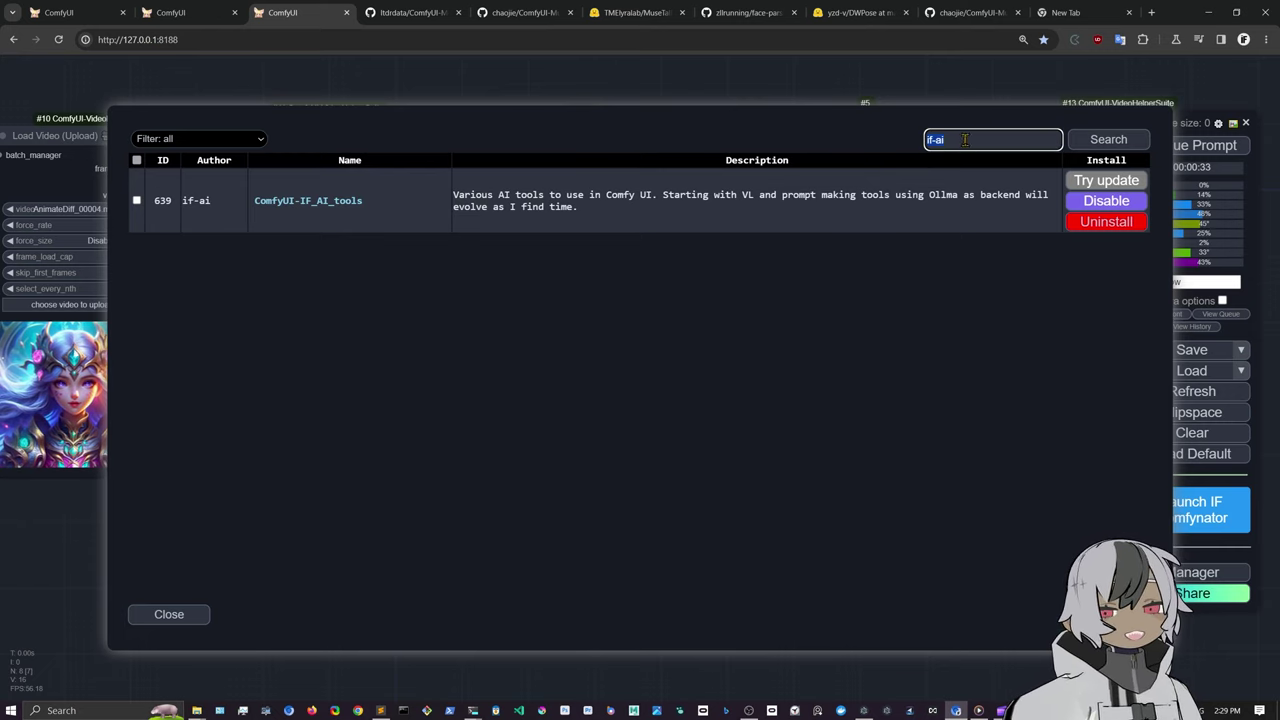
pyautogui.click(171, 619)
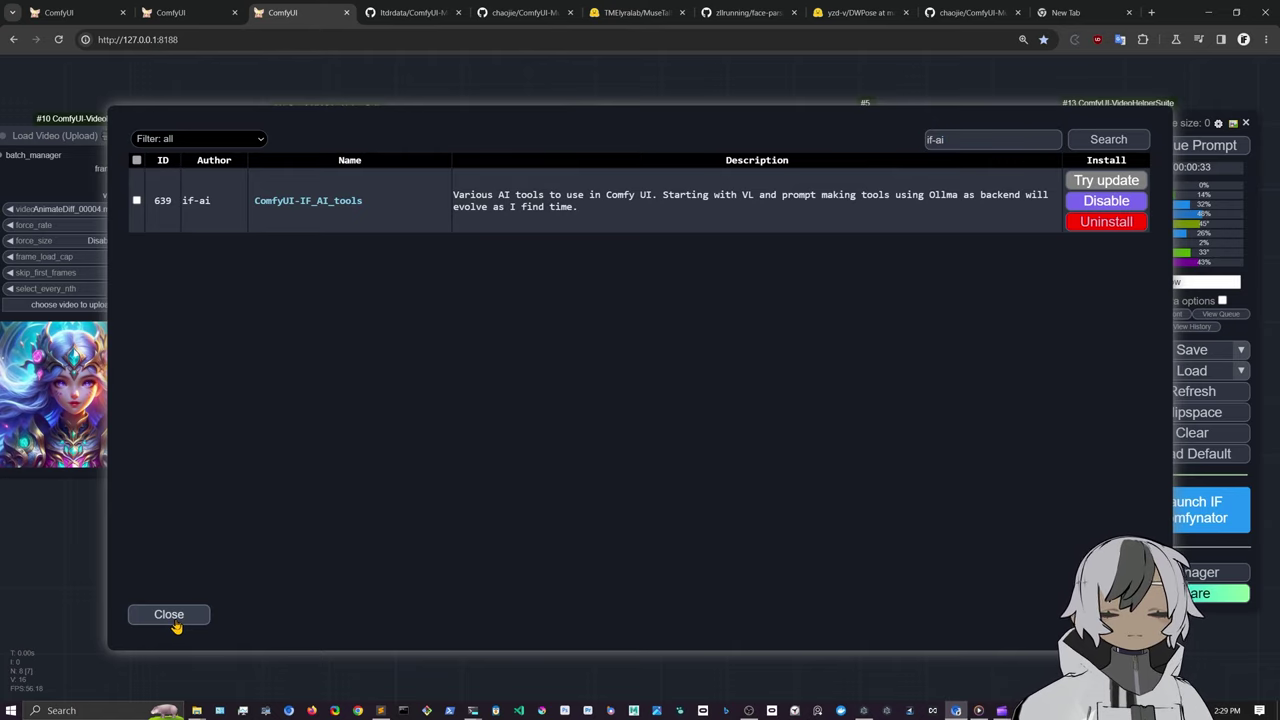
pyautogui.click(634, 553)
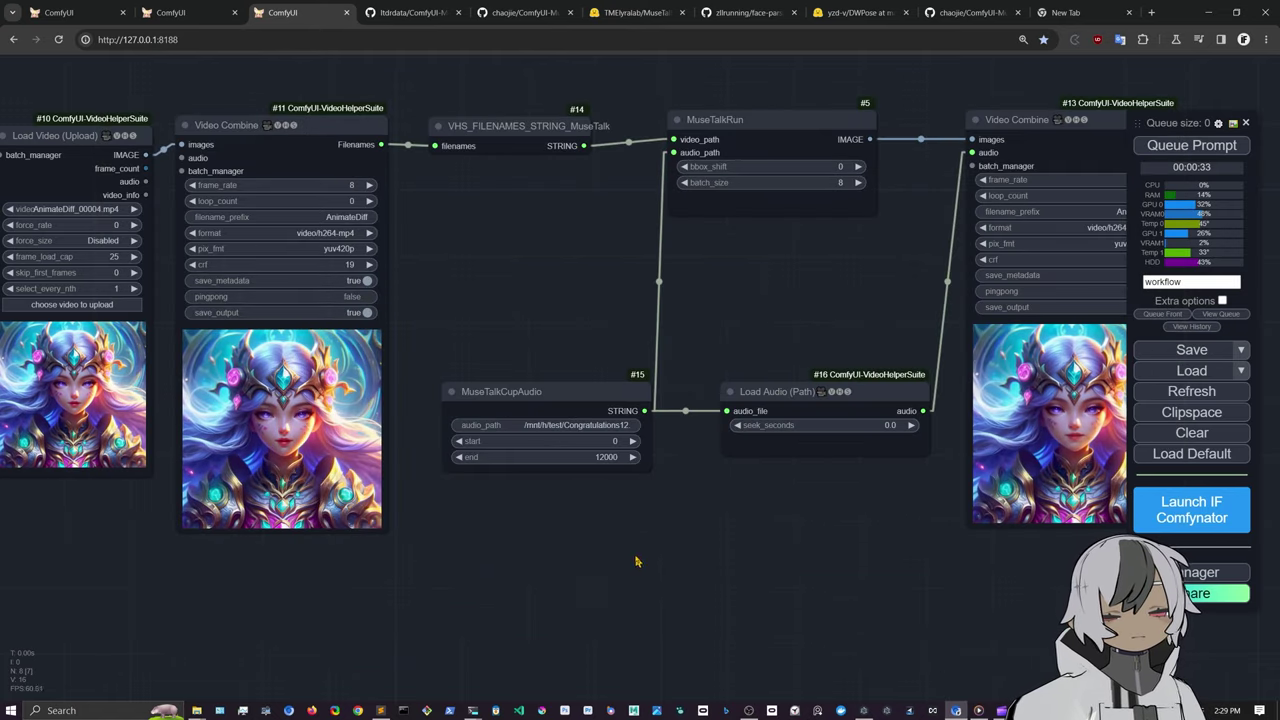
# Step: Pan to the Hugging Face Download node and compare it with the TMElyralab/MuseTalk Hugging Face page
pyautogui.scroll(-2, 610, 516)
pyautogui.moveTo(551, 374); pyautogui.dragTo(154, 349)
pyautogui.scroll(4, 466, 494)
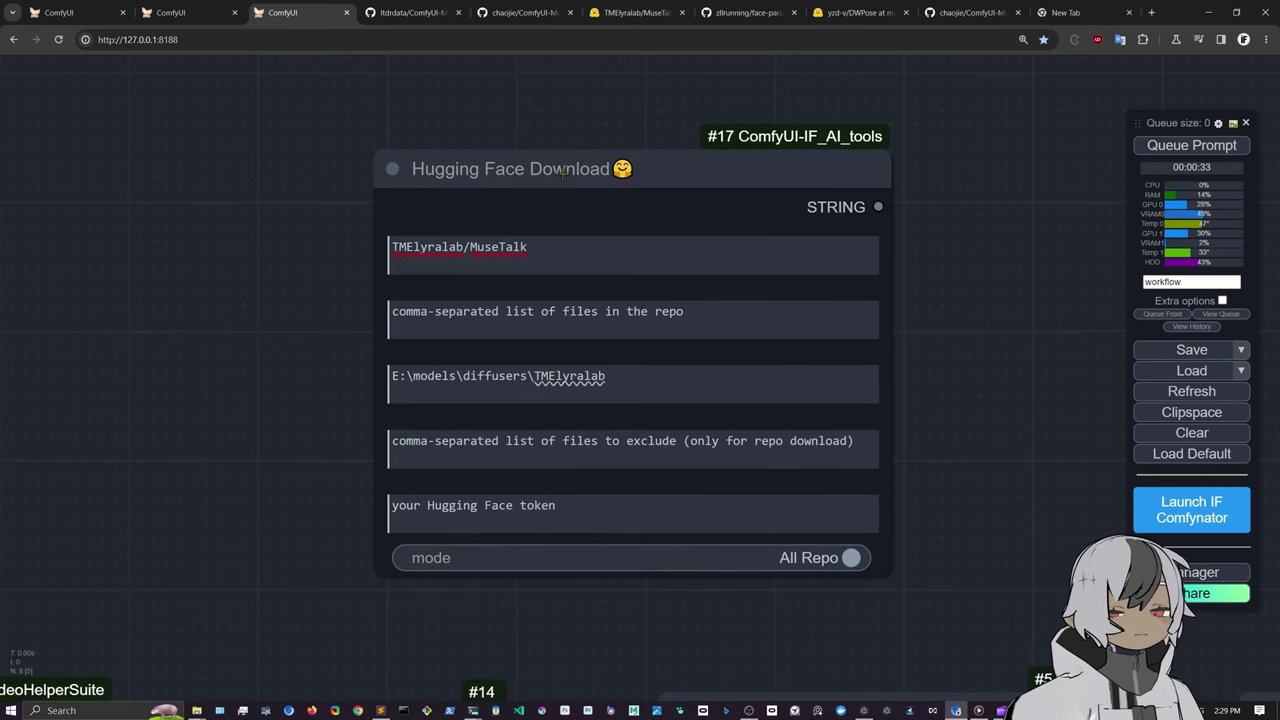
pyautogui.click(612, 16)
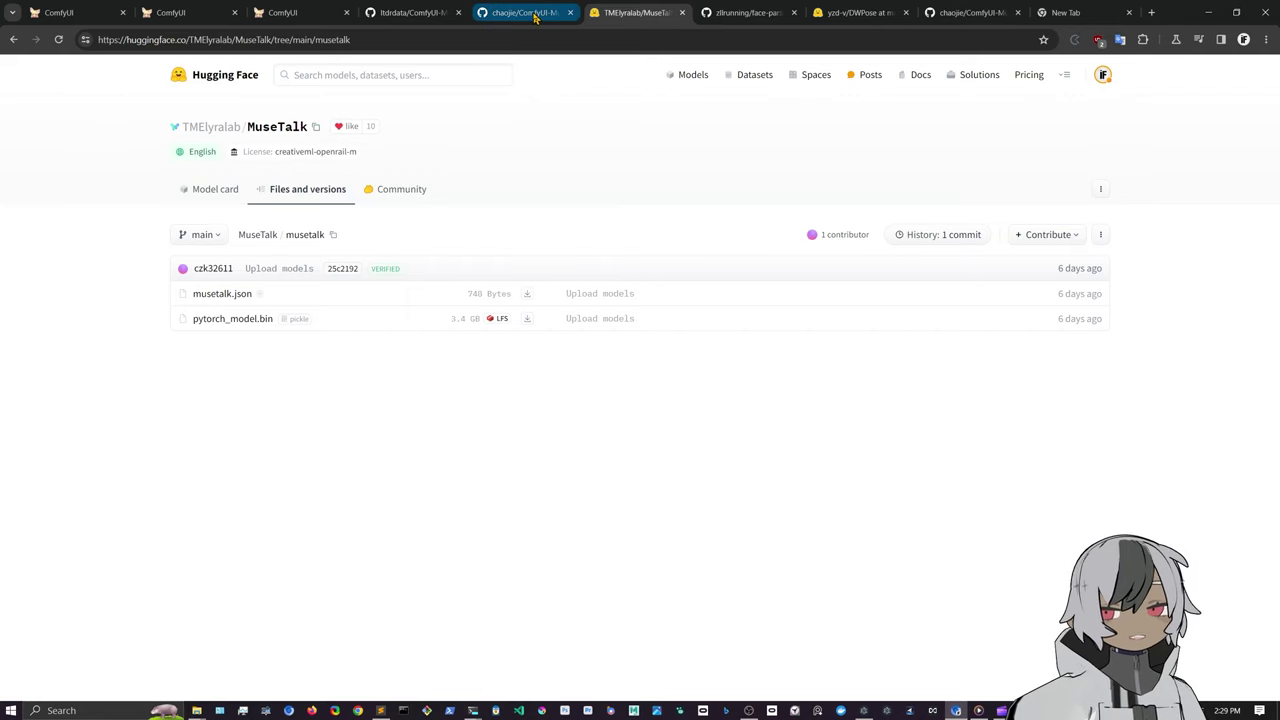
pyautogui.click(296, 14)
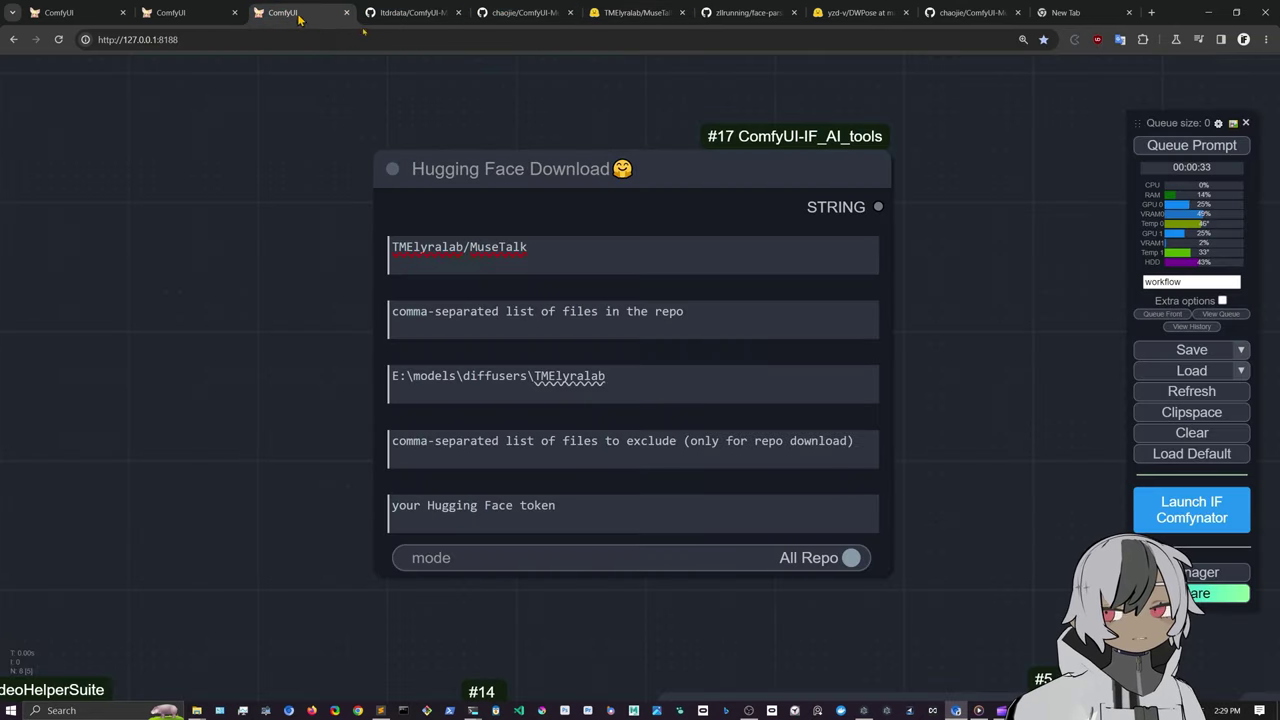
# Step: Check the TMElyralab/MuseTalk repo field and highlight TMElyralab in the E:\models\diffusers\TMElyralab path
pyautogui.click(537, 248)
pyautogui.click(632, 382)
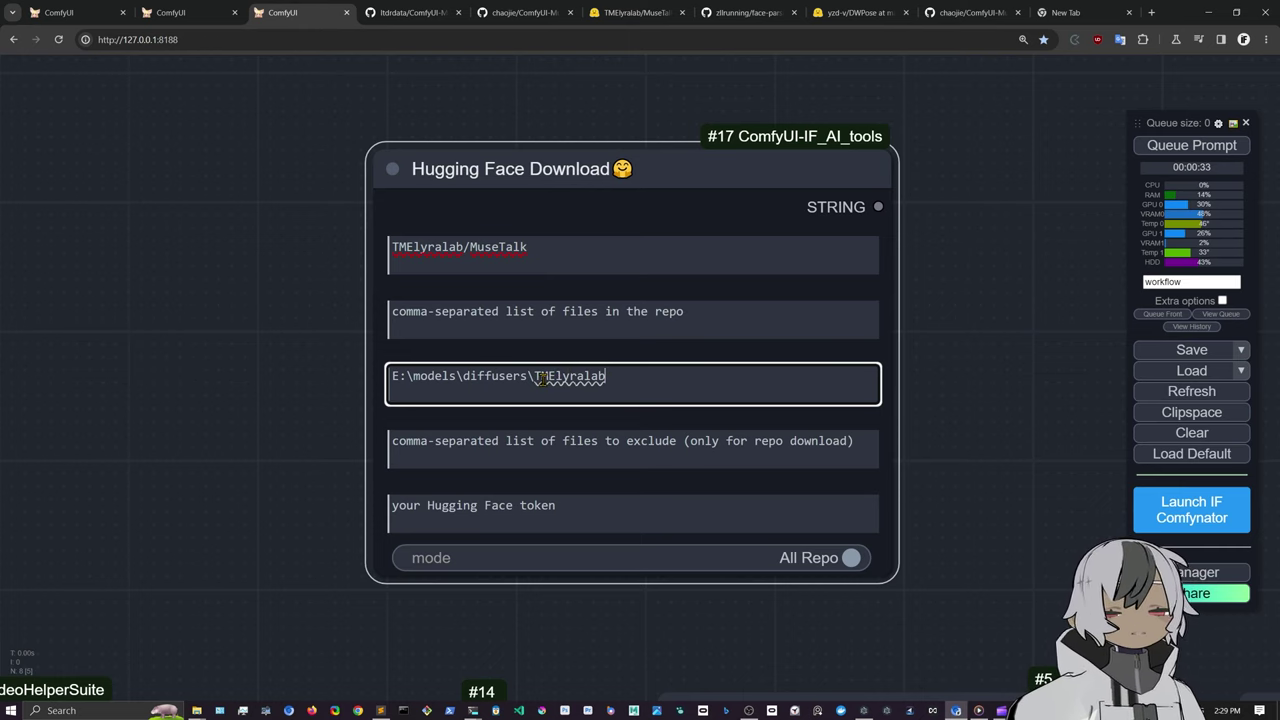
pyautogui.moveTo(601, 375); pyautogui.dragTo(538, 376)
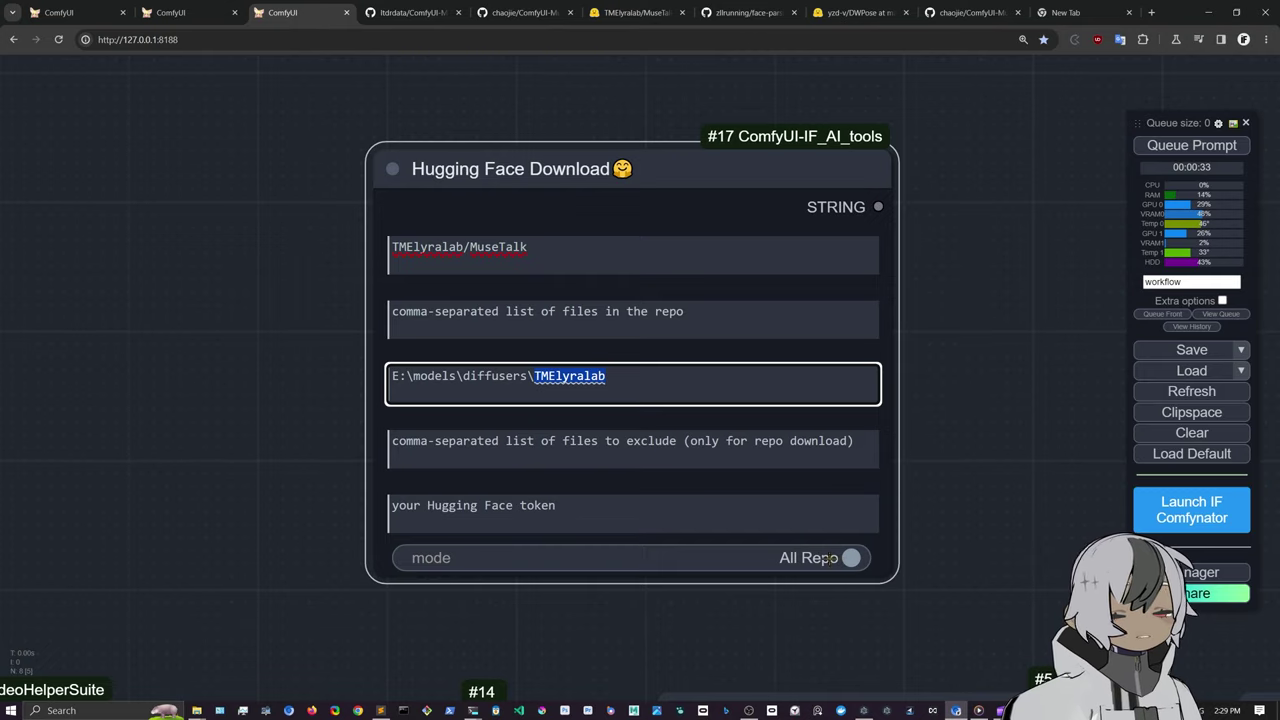
# Step: Bring up the ComfyUI server log showing the MuseV run finishing in 656.69 seconds
pyautogui.click(474, 710)
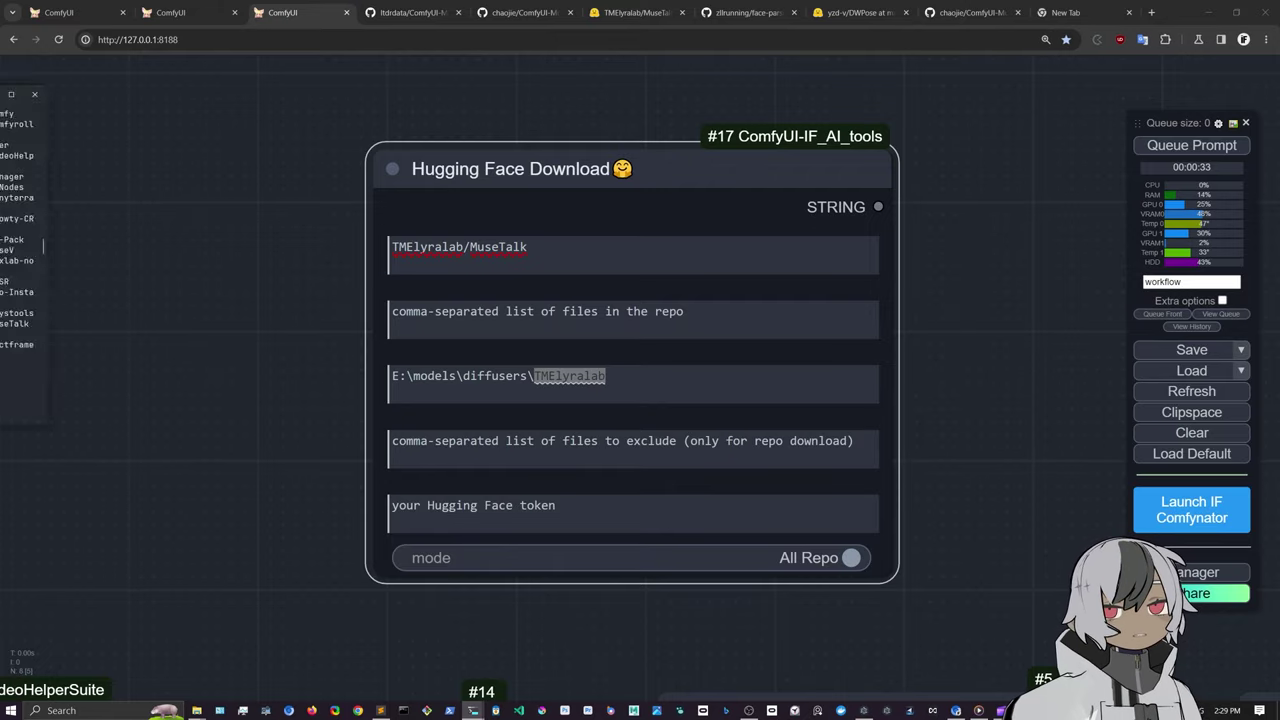
pyautogui.click(474, 710)
pyautogui.scroll(-20, 466, 553)
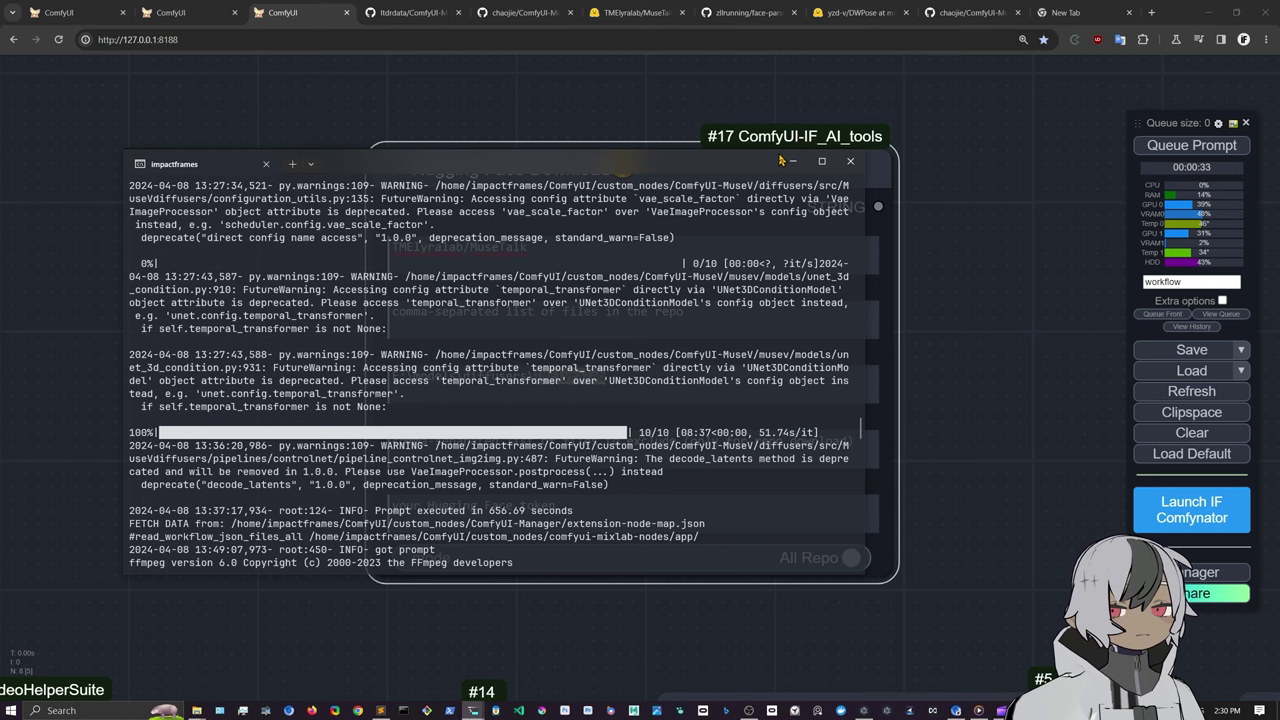
# Step: Hide the server terminal and highlight the Hugging Face Download node's token field placeholder
pyautogui.click(792, 161)
pyautogui.click(553, 509)
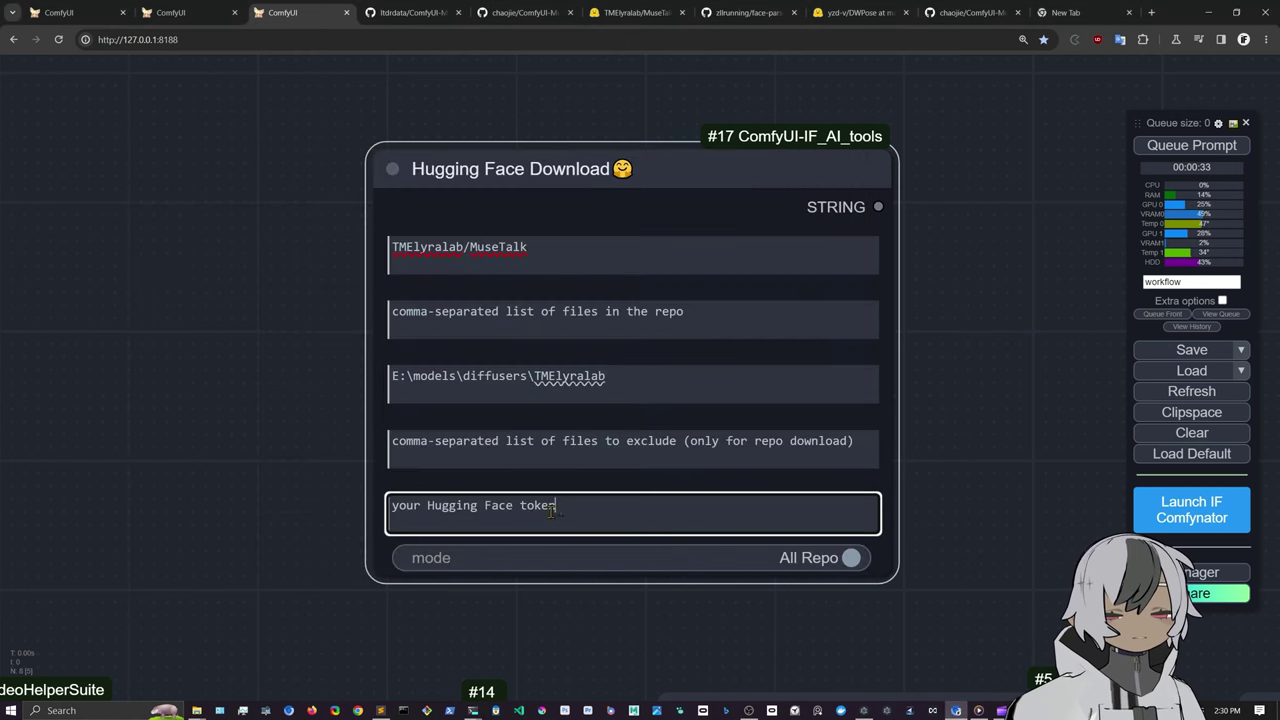
pyautogui.moveTo(665, 158)
pyautogui.mouseDown()
pyautogui.moveTo(643, 157)
pyautogui.moveTo(682, 165)
pyautogui.mouseUp()
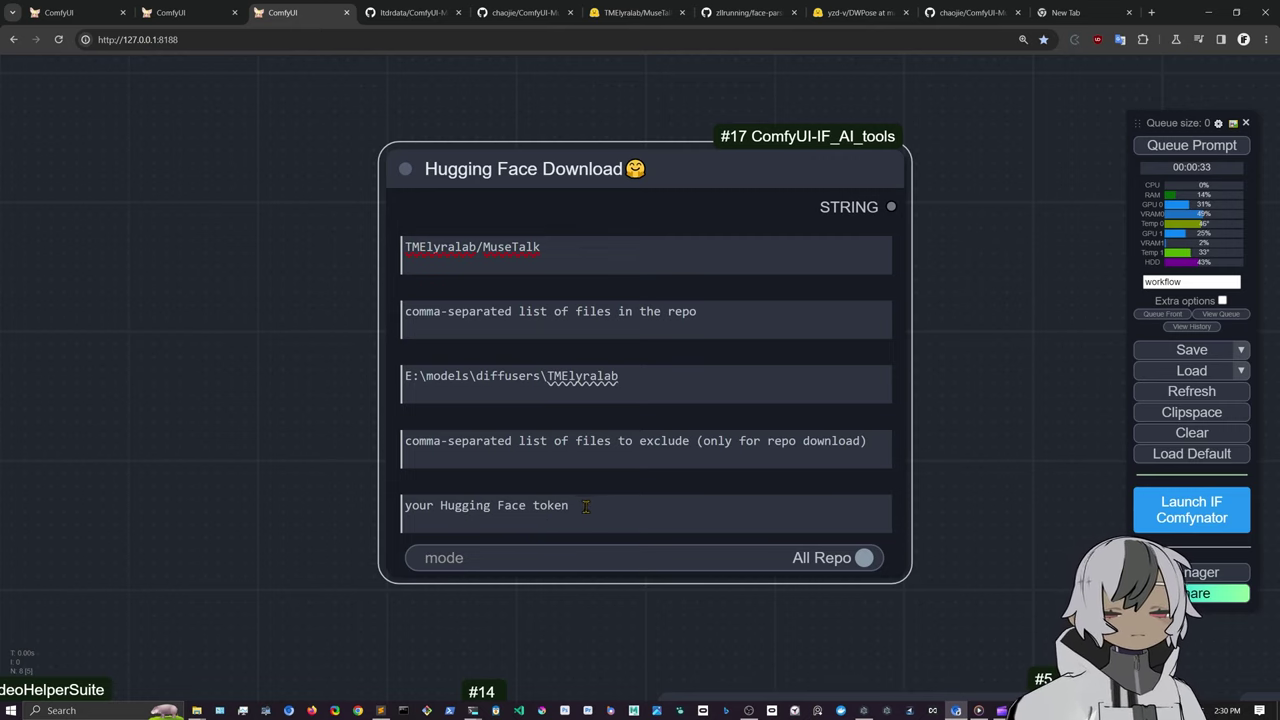
pyautogui.moveTo(586, 506); pyautogui.dragTo(397, 505)
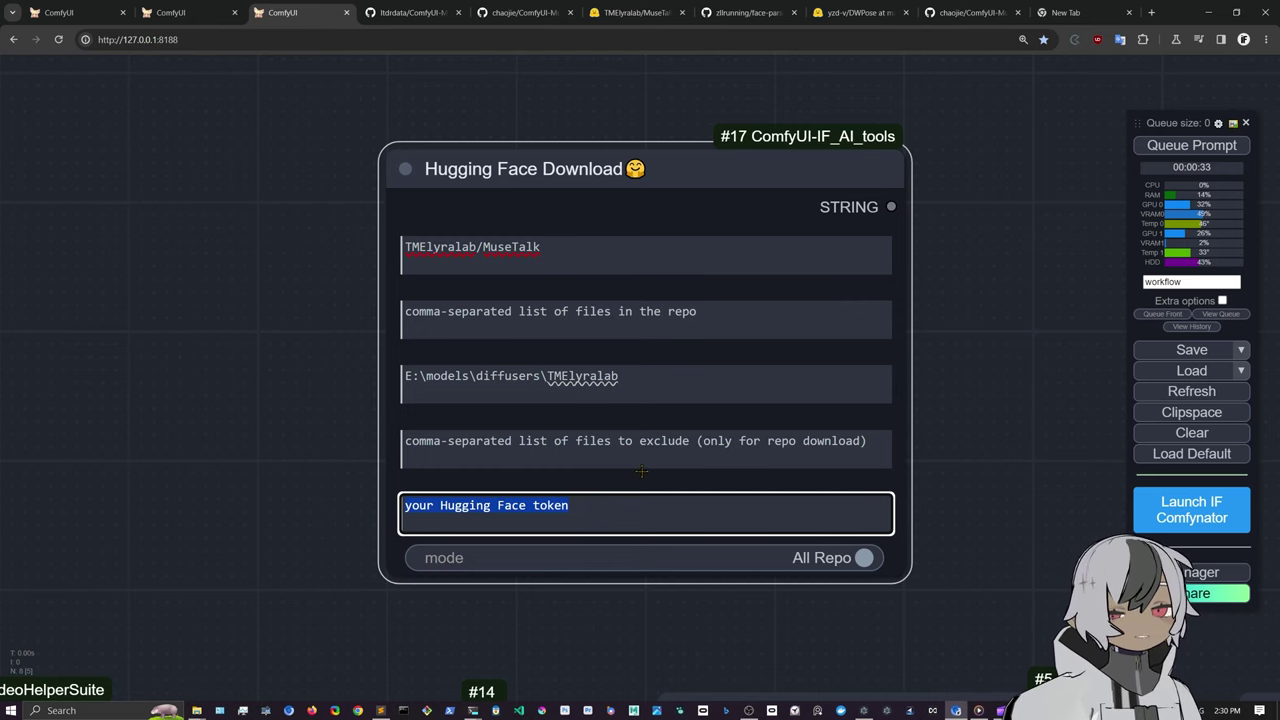
# Step: Nudge the Hugging Face Download node up-left and zoom out over the full MuseTalk workflow
pyautogui.moveTo(756, 163); pyautogui.dragTo(730, 137)
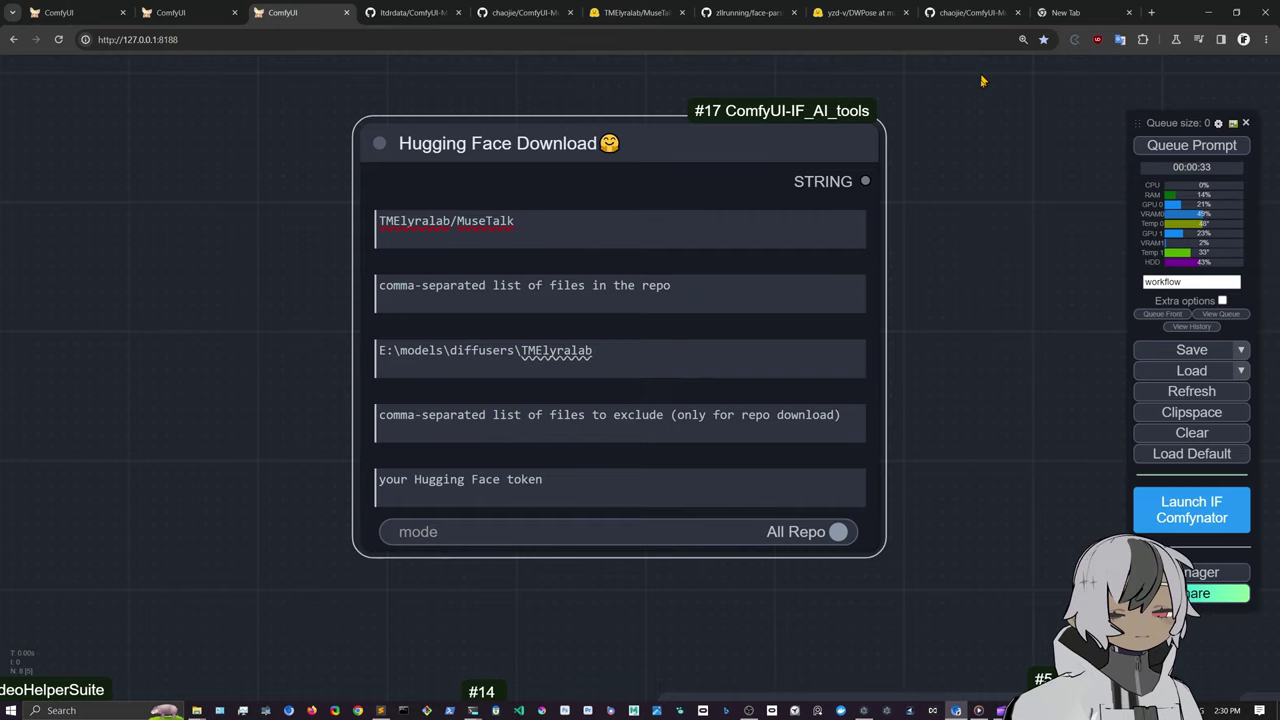
pyautogui.scroll(-5, 873, 433)
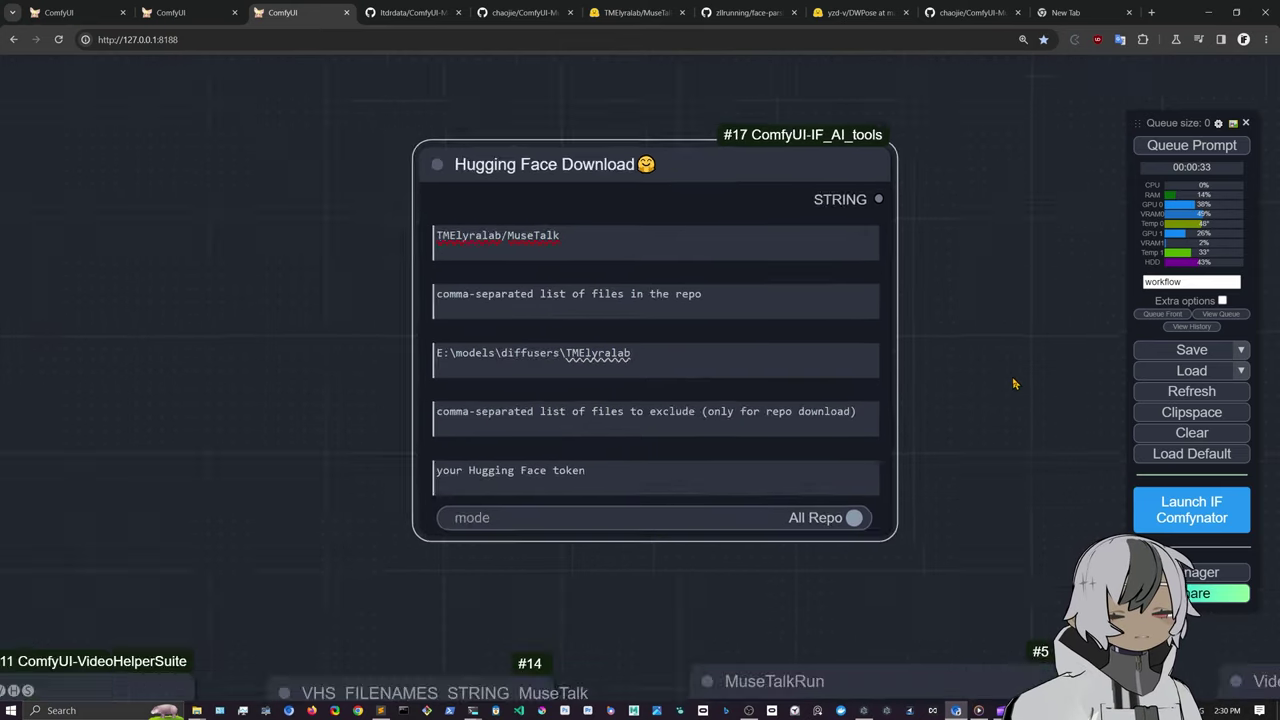
pyautogui.scroll(-5, 873, 433)
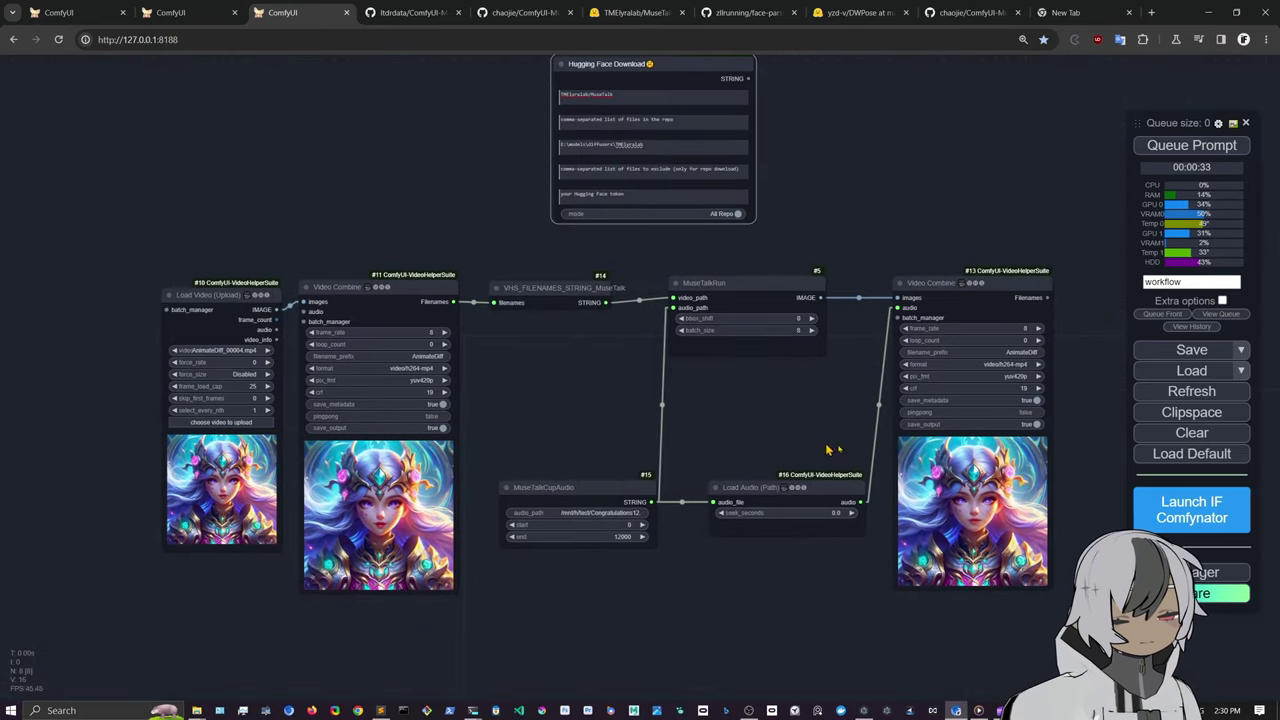
# Step: Search custom nodes for 'muse' and check that ComfyUI-MuseTalk and ComfyUI-MuseV are installed
pyautogui.click(1203, 572)
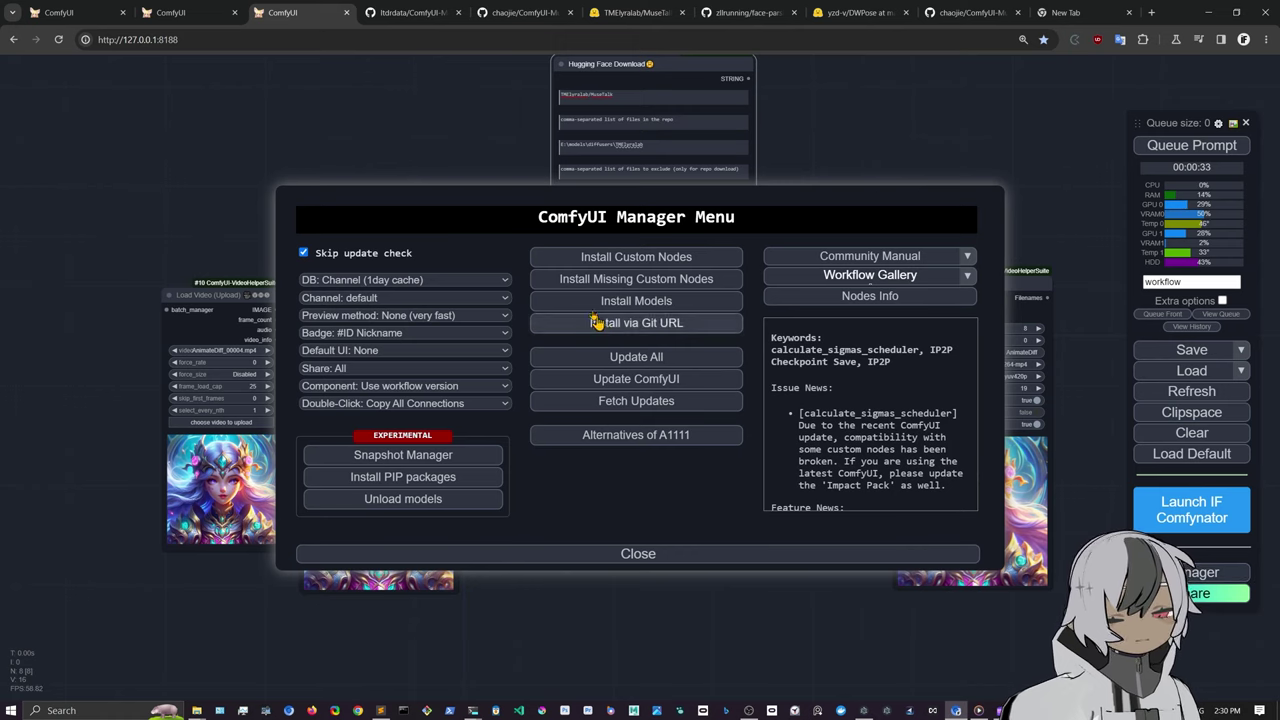
pyautogui.click(622, 258)
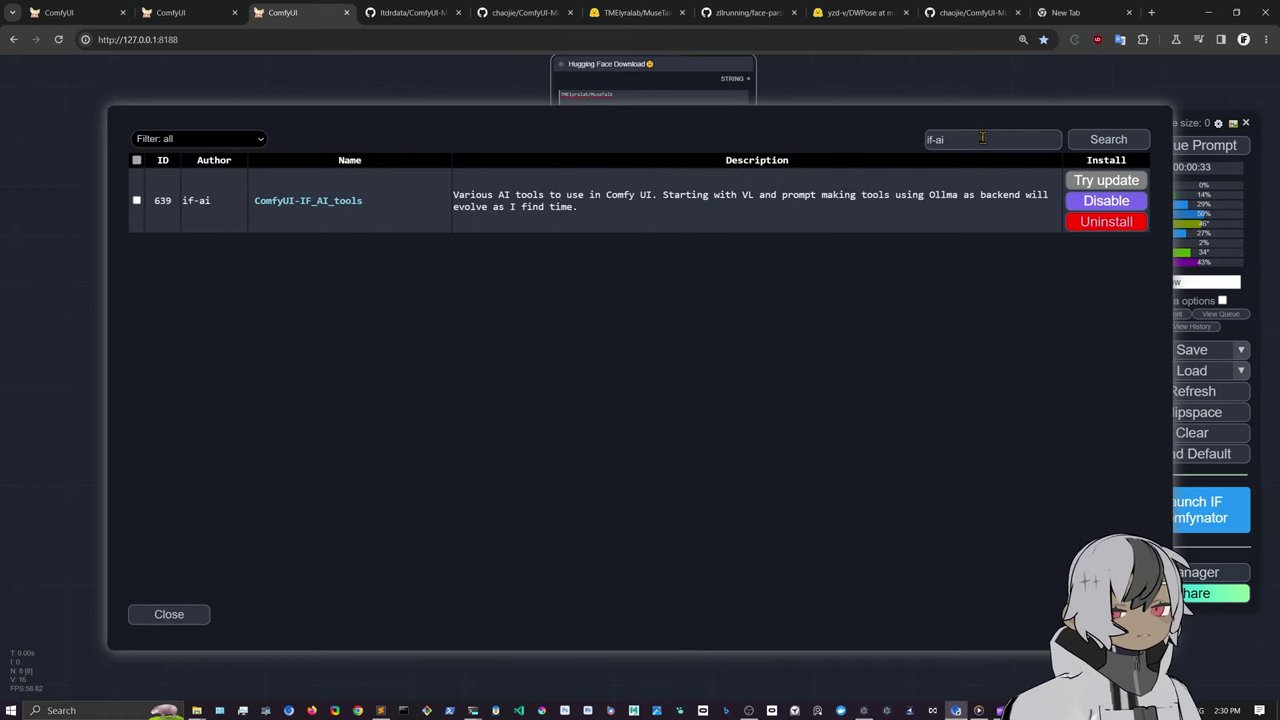
pyautogui.moveTo(982, 138); pyautogui.dragTo(824, 149)
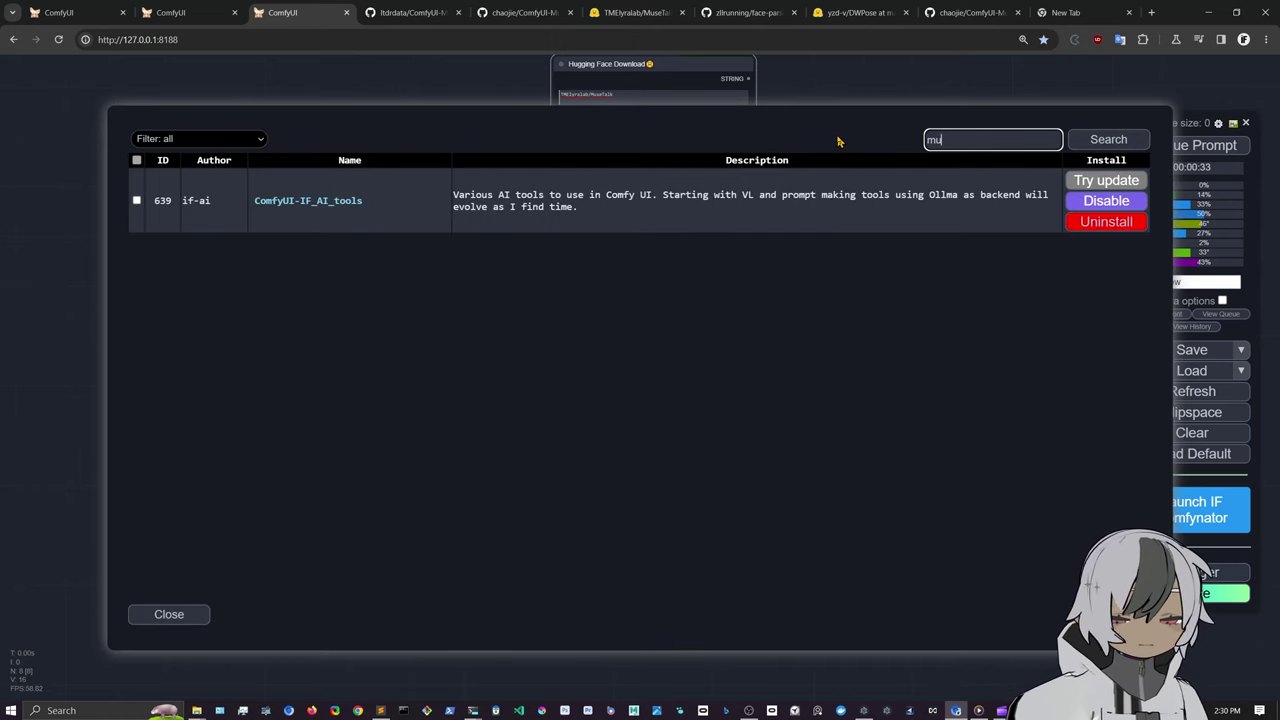
pyautogui.write('muse')
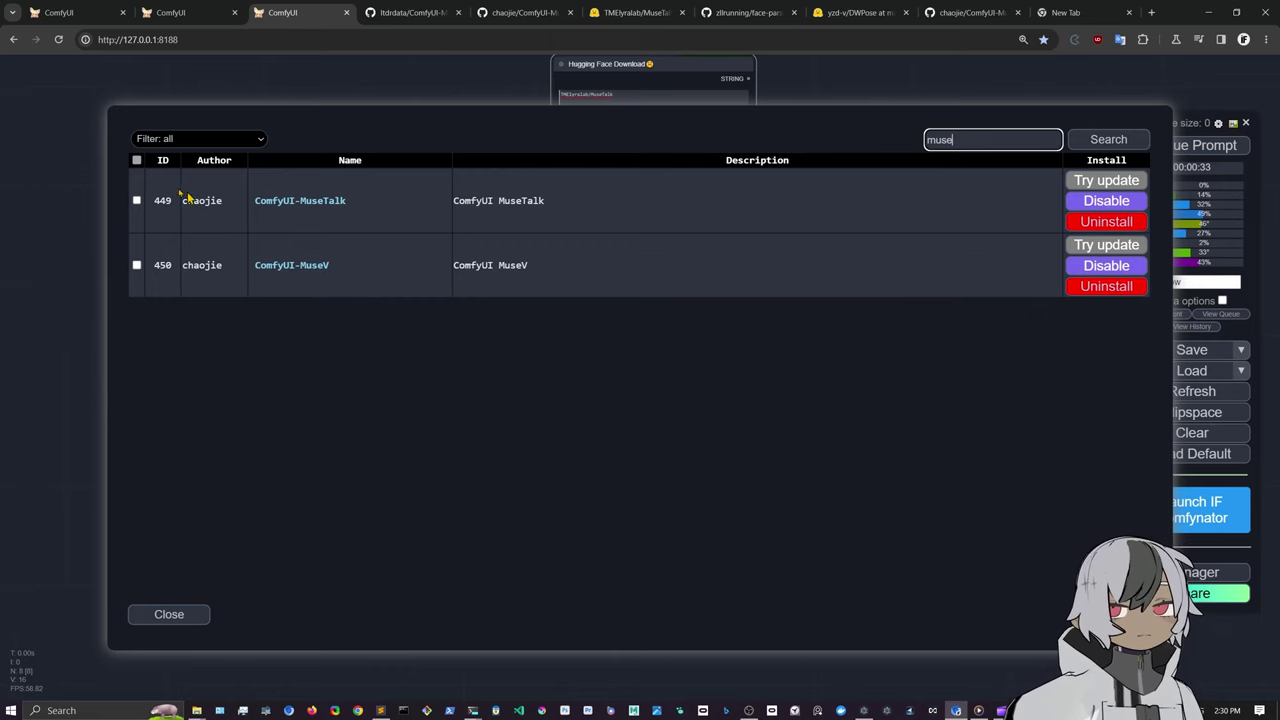
pyautogui.click(136, 201)
pyautogui.click(136, 265)
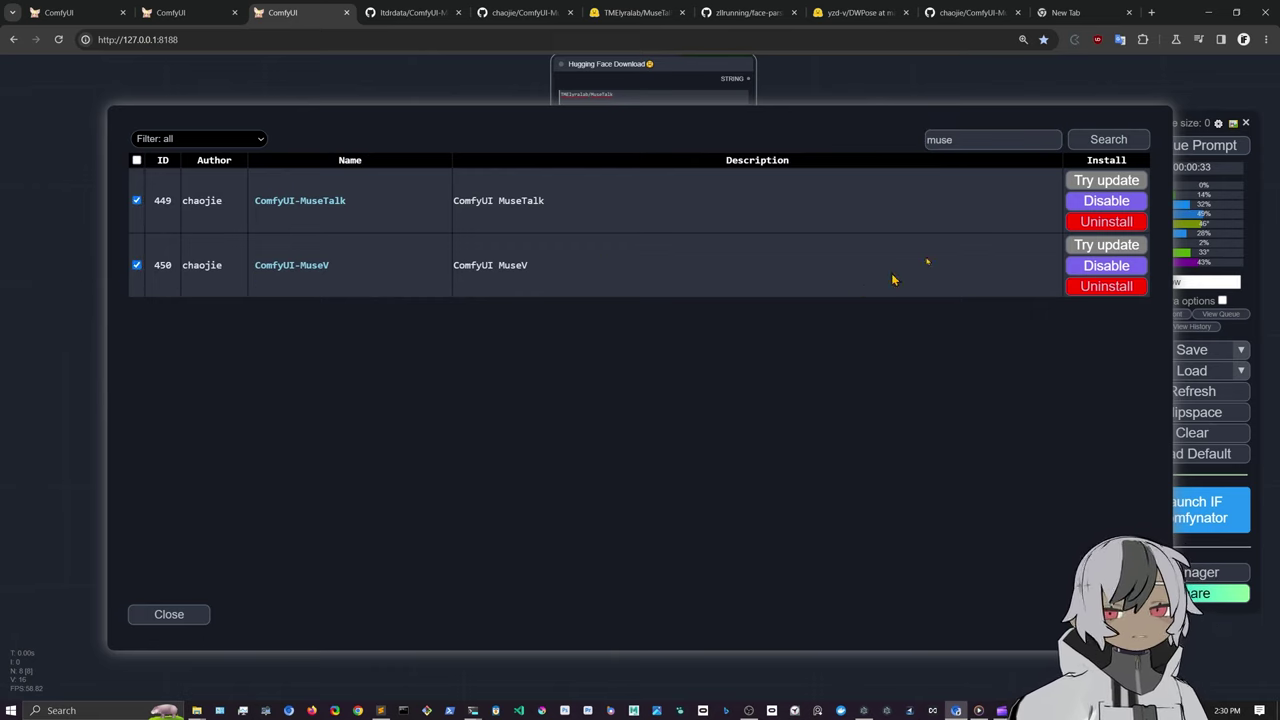
pyautogui.click(170, 614)
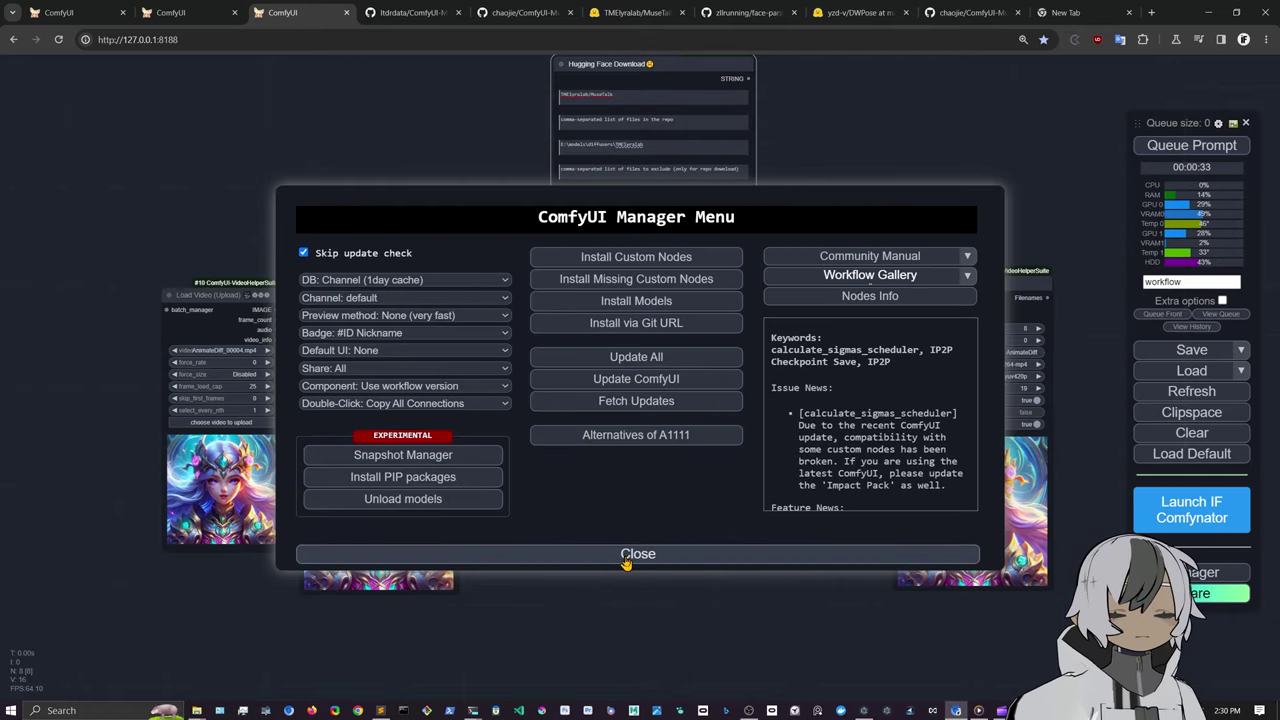
# Step: Bring up the ComfyUI-MuseTalk terminal window, in custom_nodes/ComfyUI-MuseTalk on branch main
pyautogui.click(473, 710)
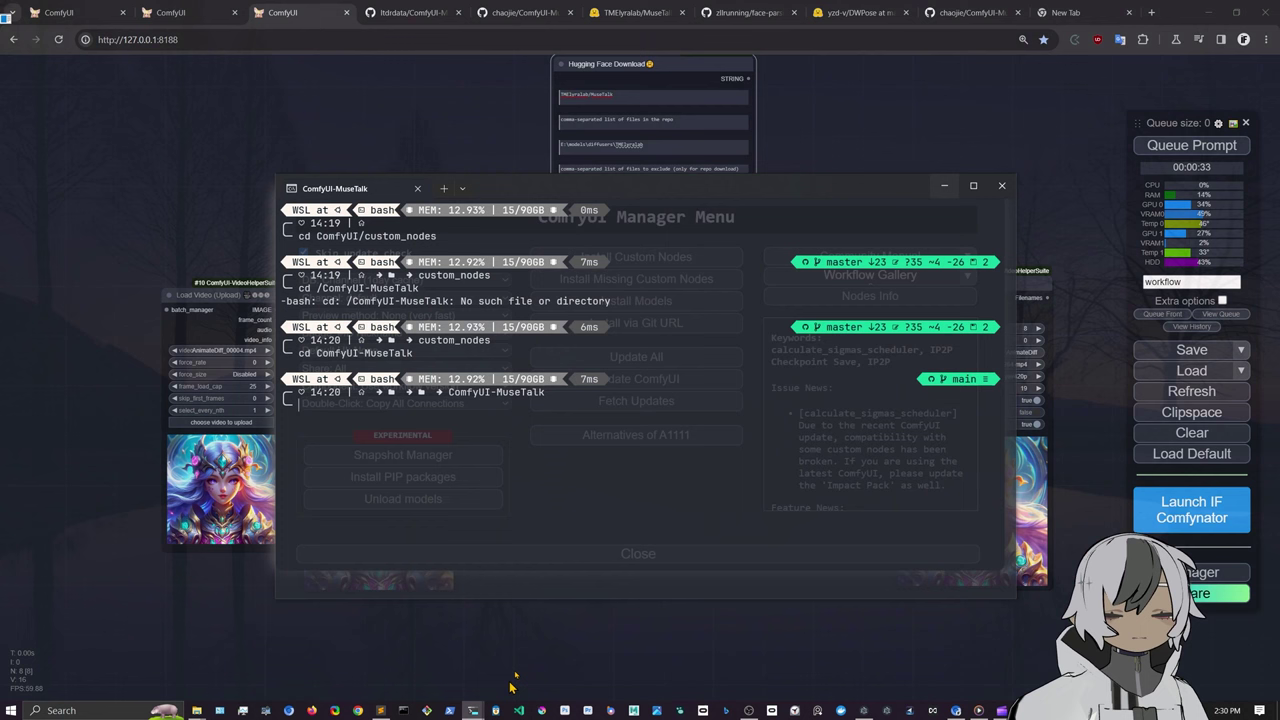
pyautogui.click(530, 650)
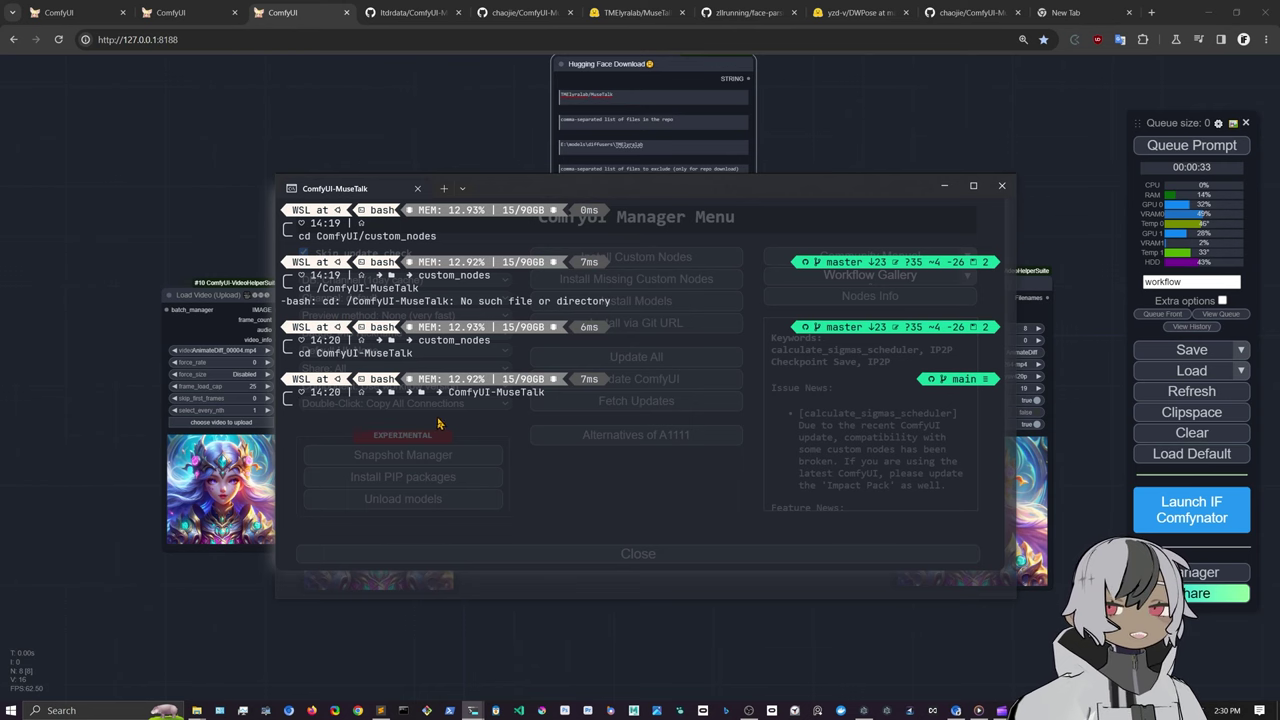
# Step: Read the MuseTalk README Installation section and the ComfyUI-Manager README, then go back to ComfyUI
pyautogui.click(518, 14)
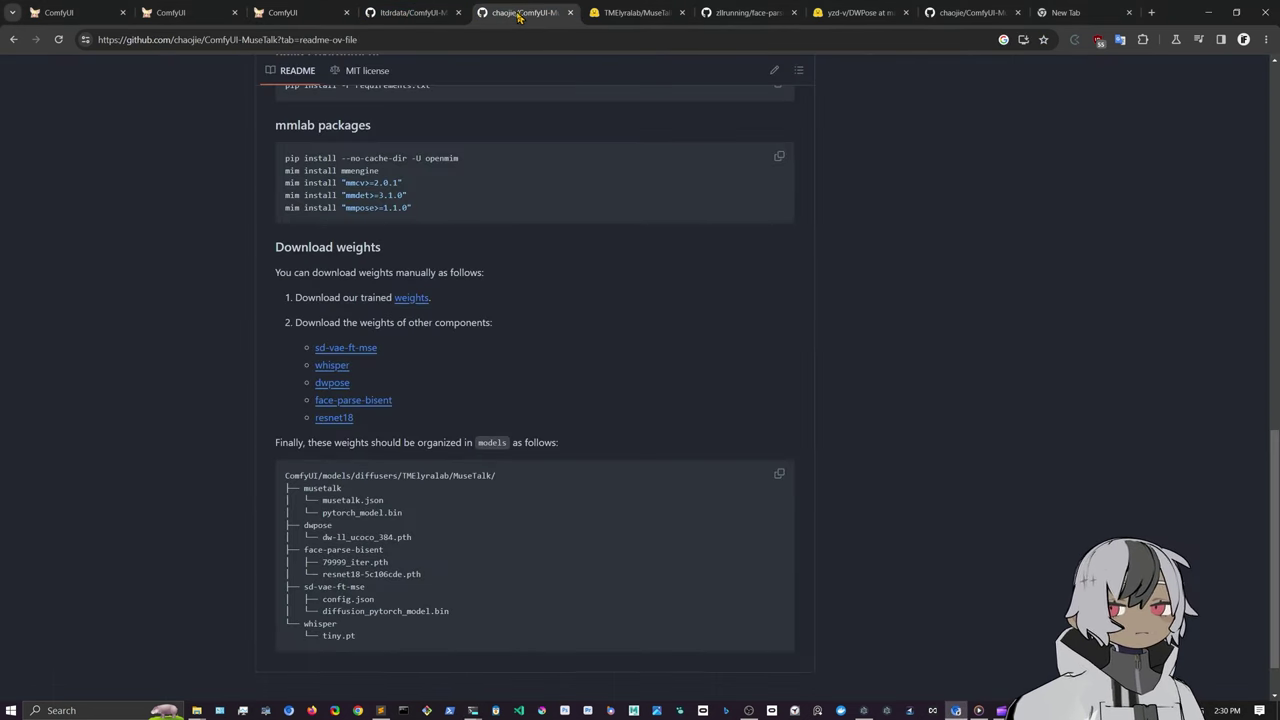
pyautogui.scroll(4, 560, 256)
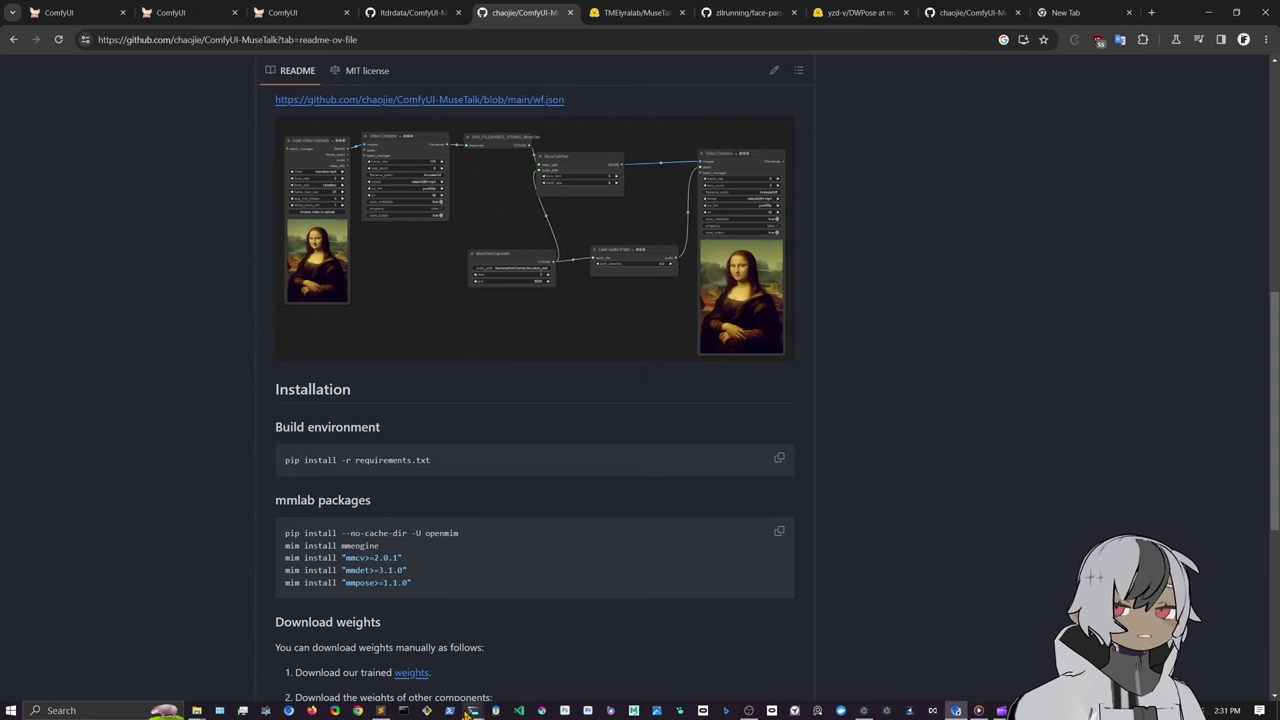
pyautogui.scroll(-2, 620, 510)
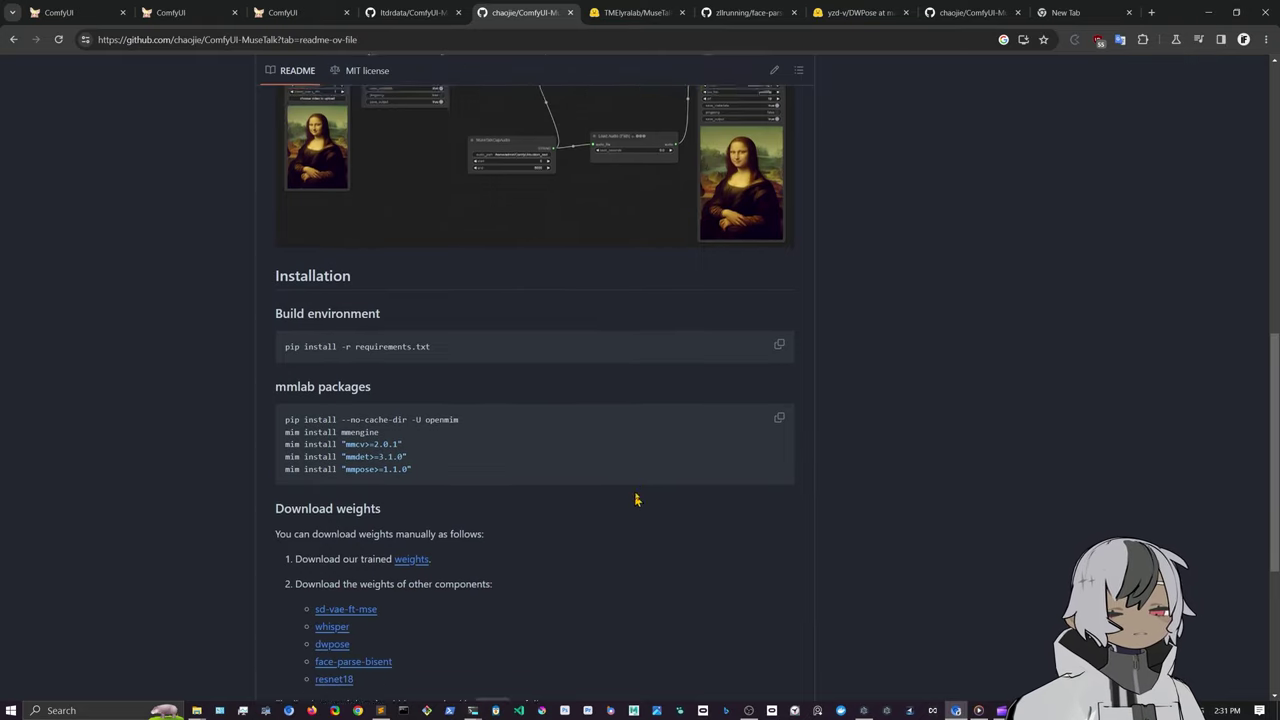
pyautogui.click(413, 12)
pyautogui.scroll(8, 520, 340)
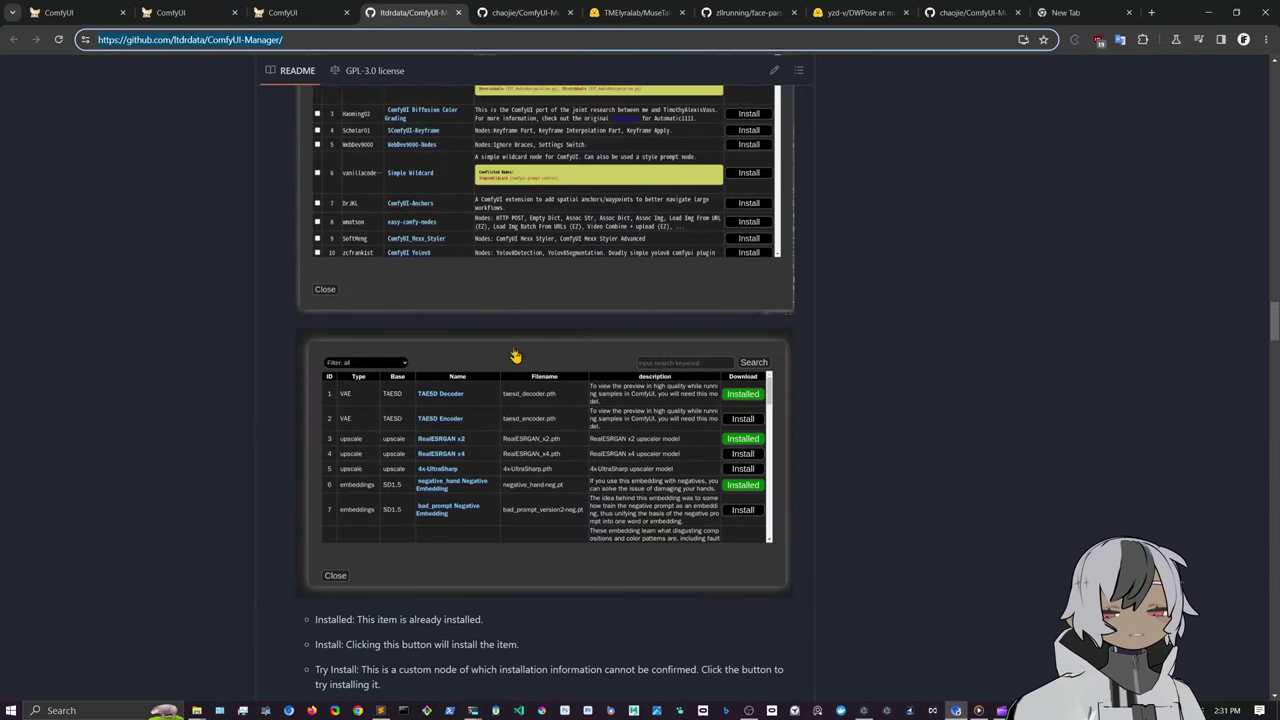
pyautogui.scroll(20, 517, 318)
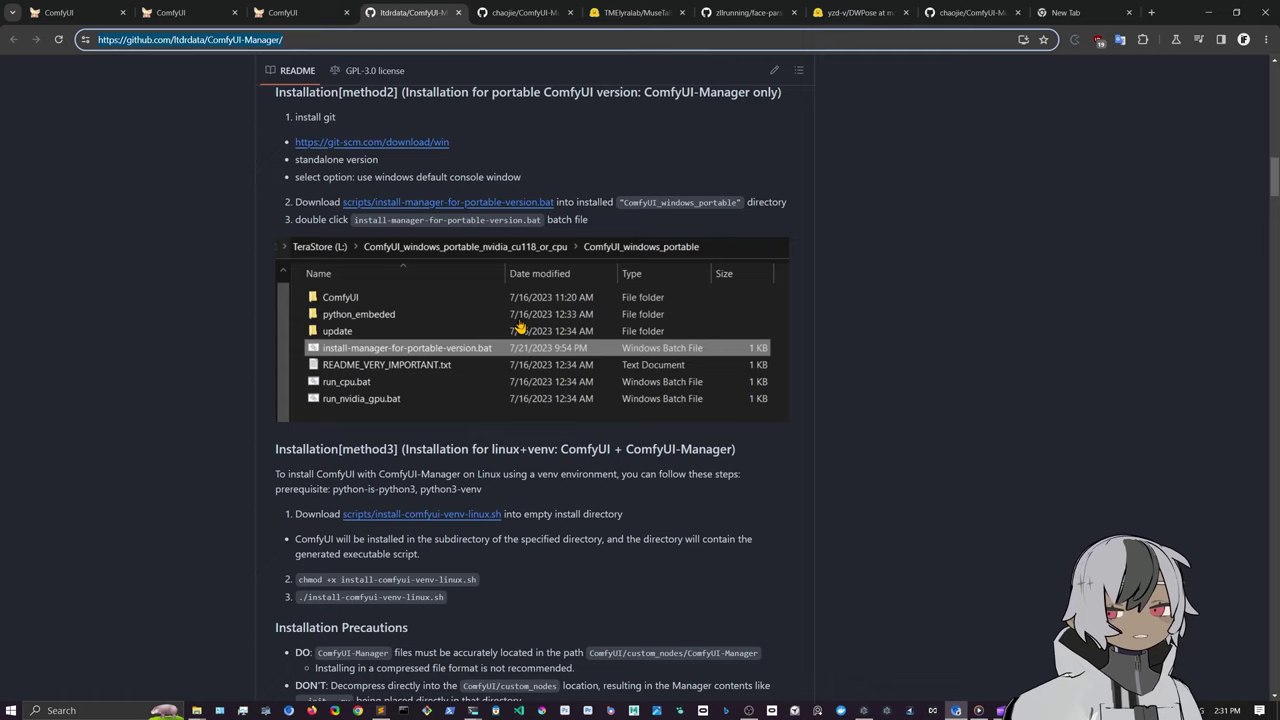
pyautogui.scroll(15, 517, 318)
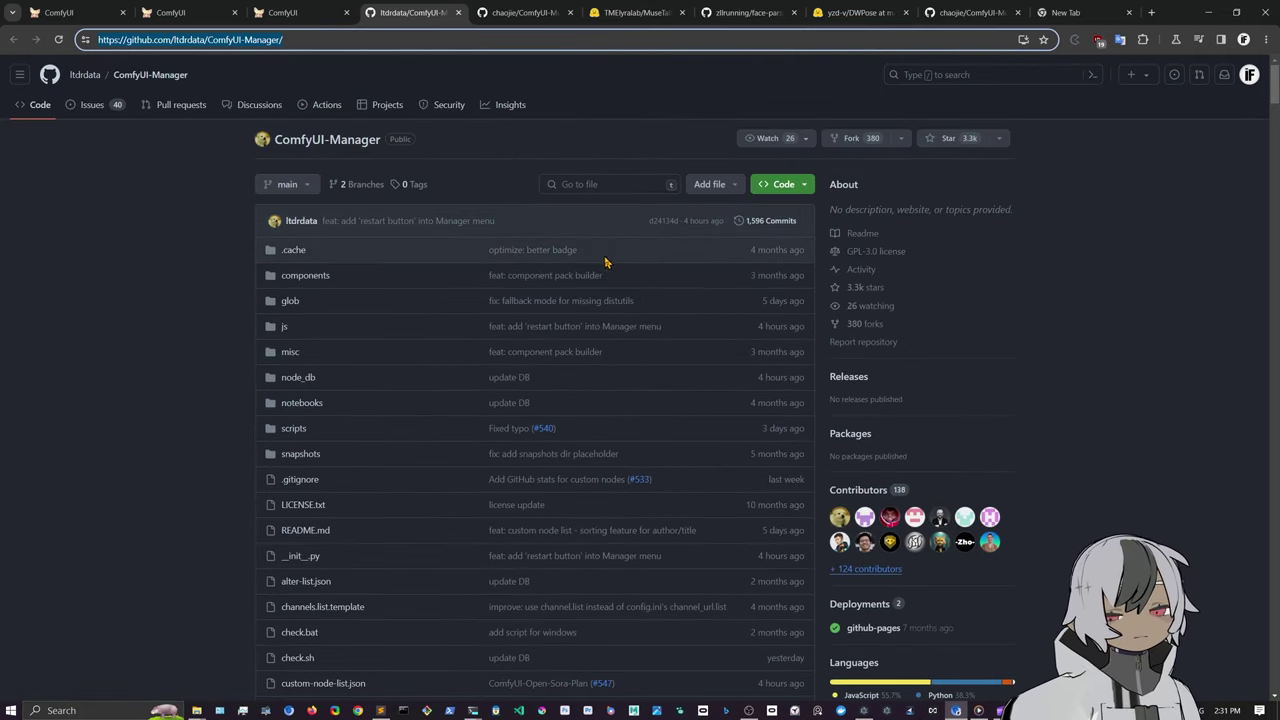
pyautogui.click(533, 9)
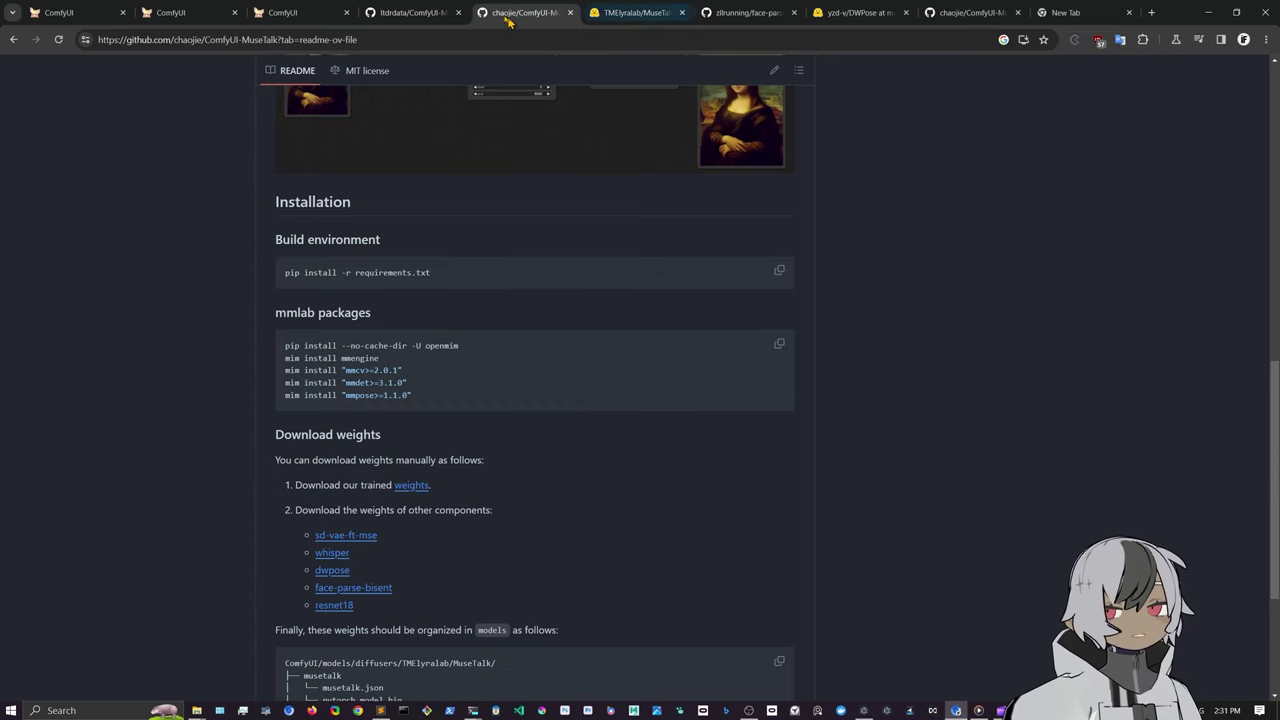
pyautogui.click(285, 12)
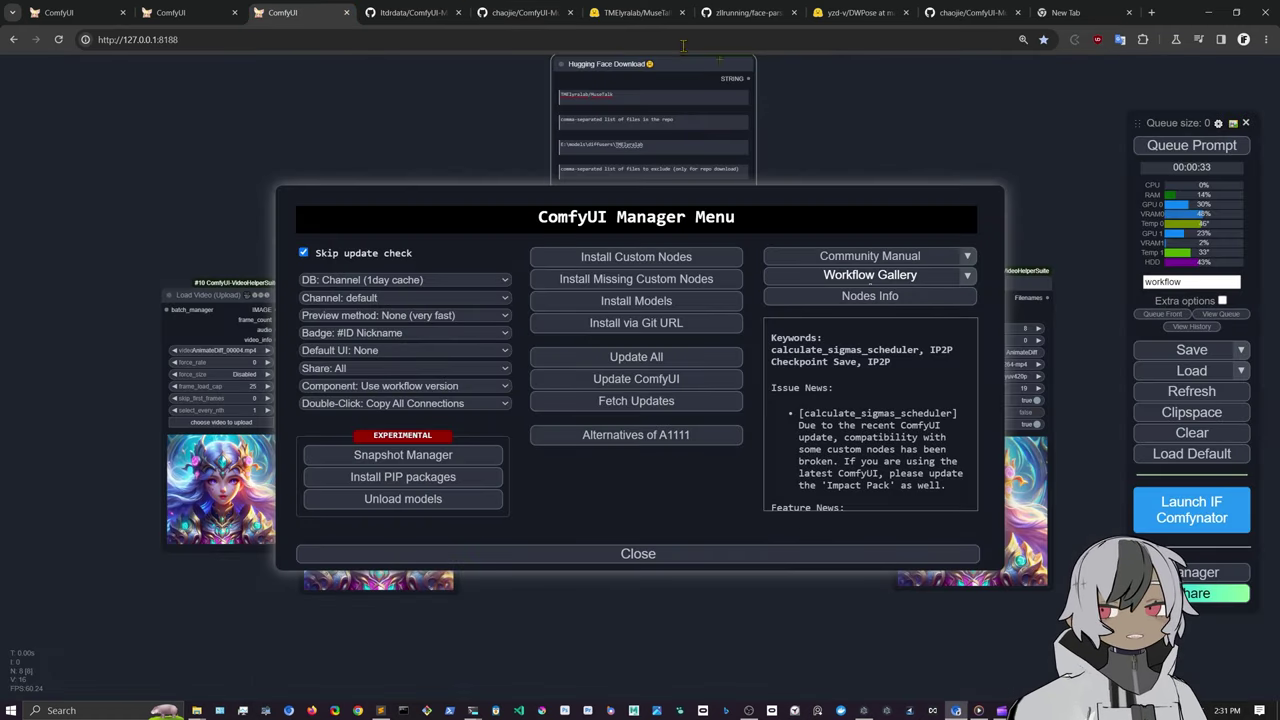
# Step: Open the pip package prompt and copy 'mmengine' from the MuseTalk README's mmlab list
pyautogui.click(459, 488)
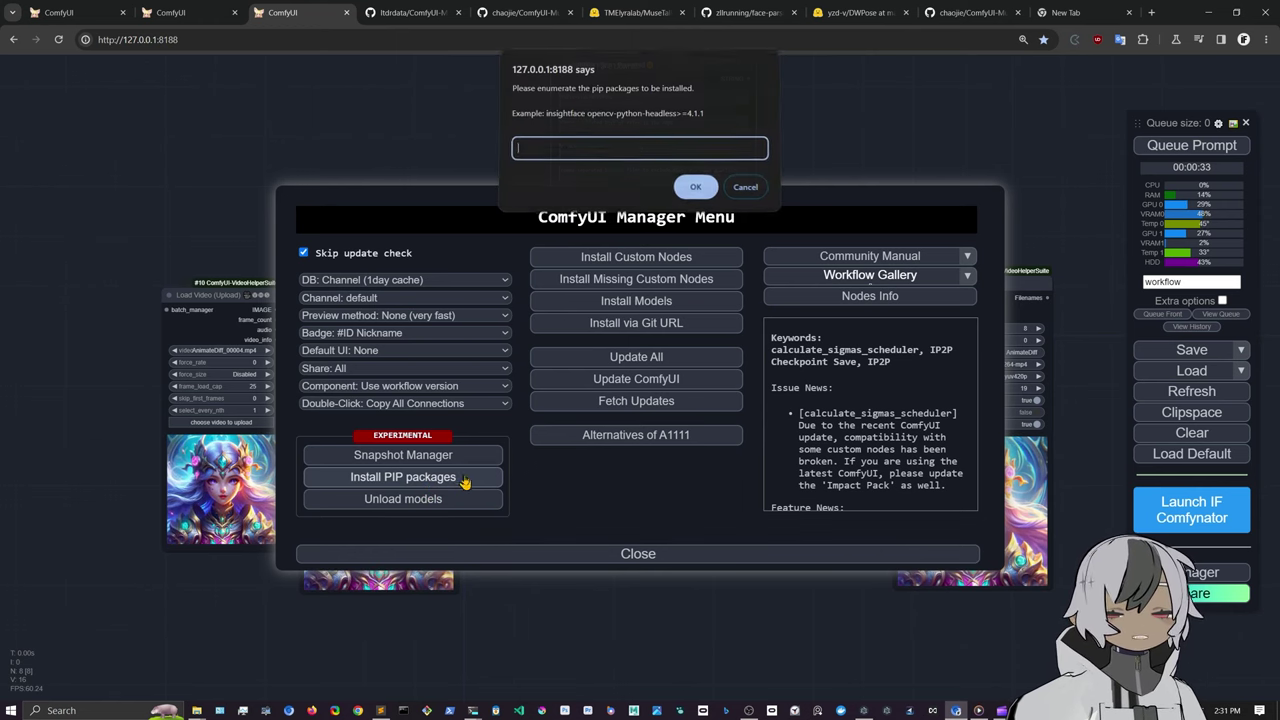
pyautogui.click(407, 12)
pyautogui.click(507, 14)
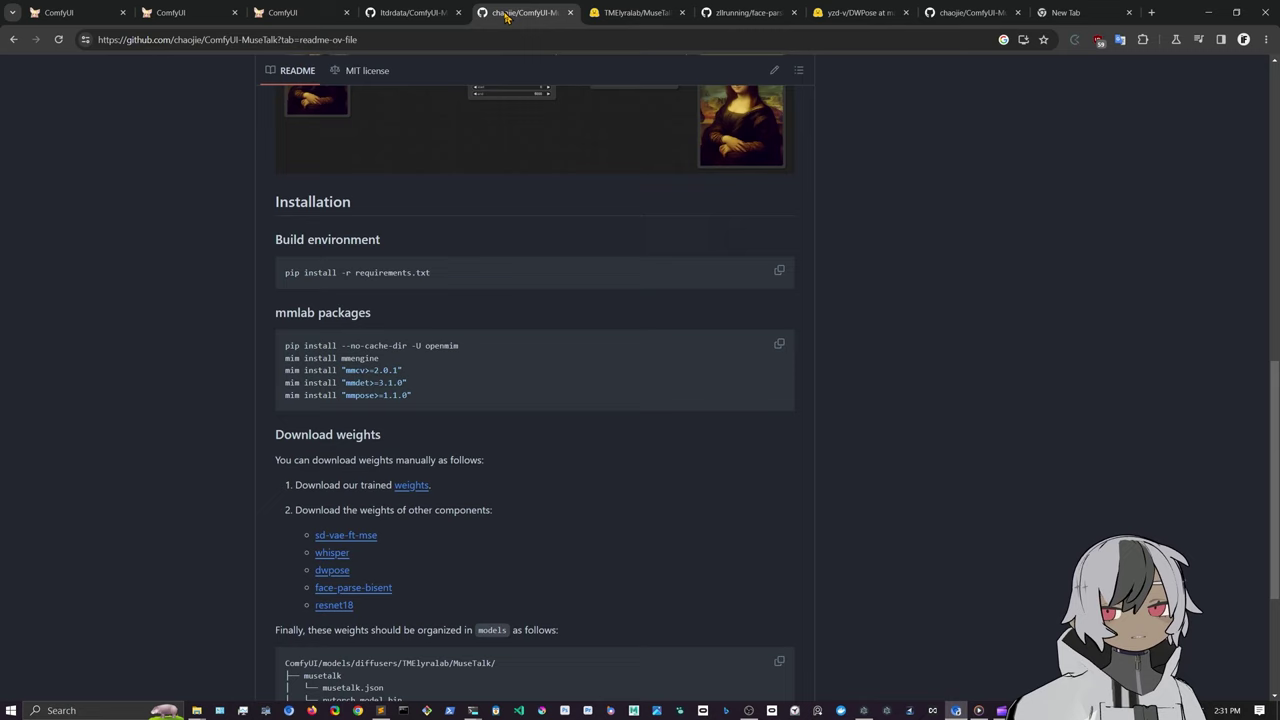
pyautogui.moveTo(406, 370); pyautogui.dragTo(590, 440)
pyautogui.hotkey('ctrl', 'c')
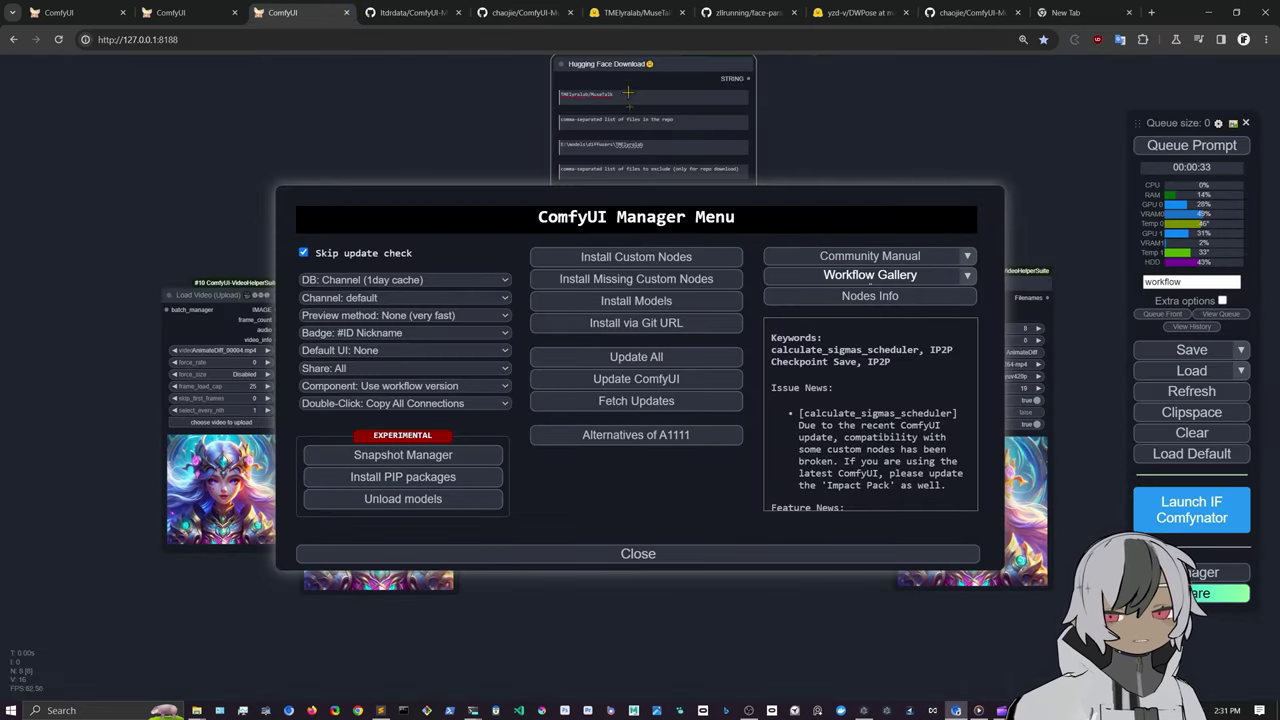
# Step: Paste mmengine into the Install PIP packages prompt, then cancel without installing
pyautogui.moveTo(441, 486); pyautogui.dragTo(441, 480)
pyautogui.click(441, 478)
pyautogui.rightClick(562, 150)
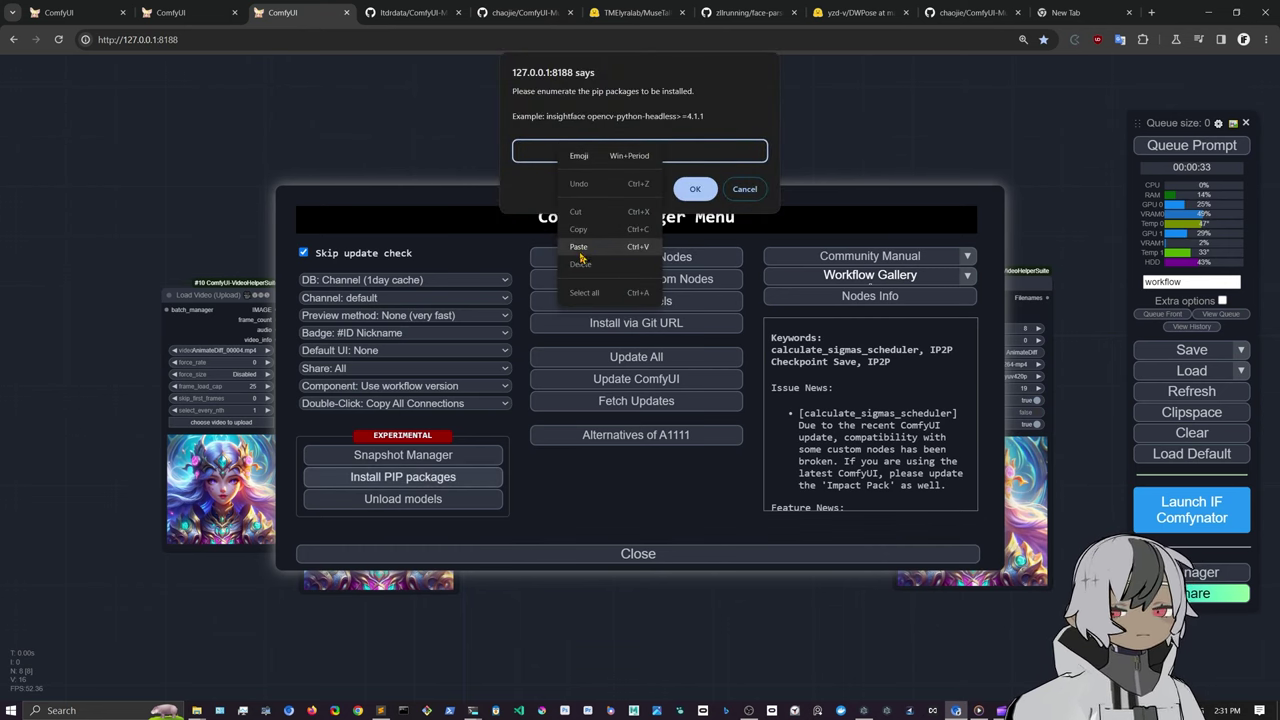
pyautogui.click(579, 249)
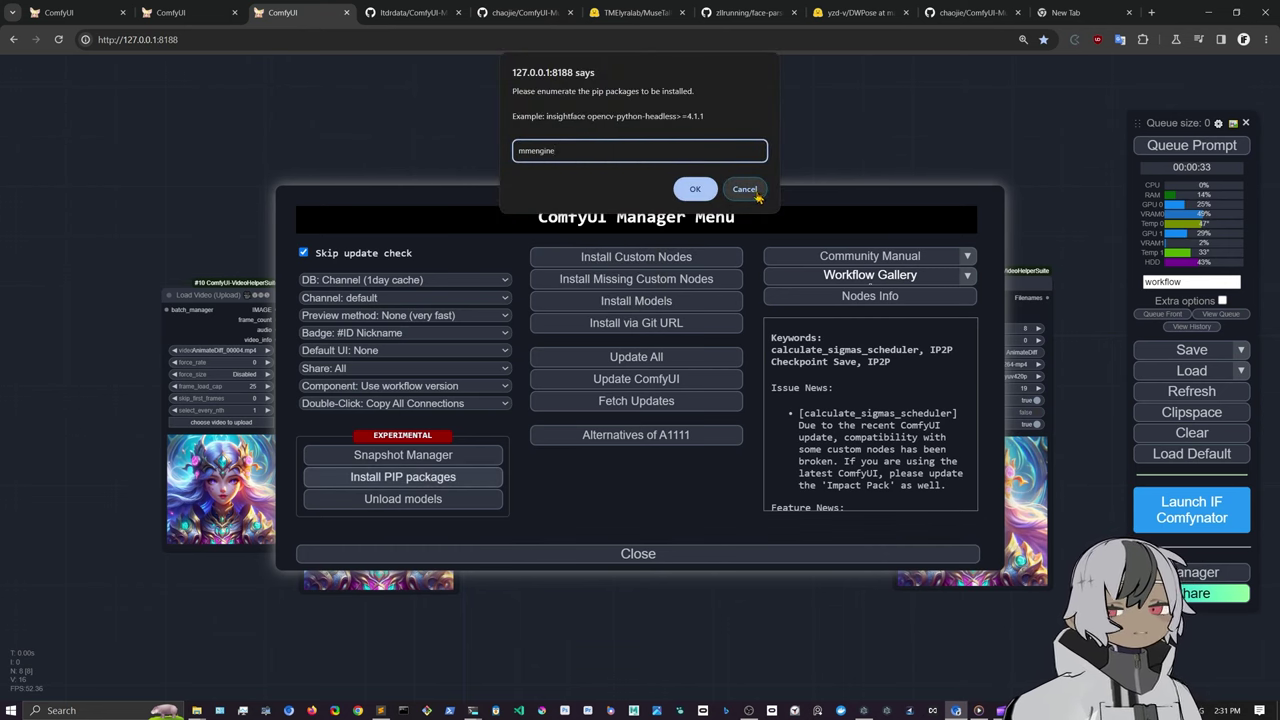
pyautogui.click(755, 194)
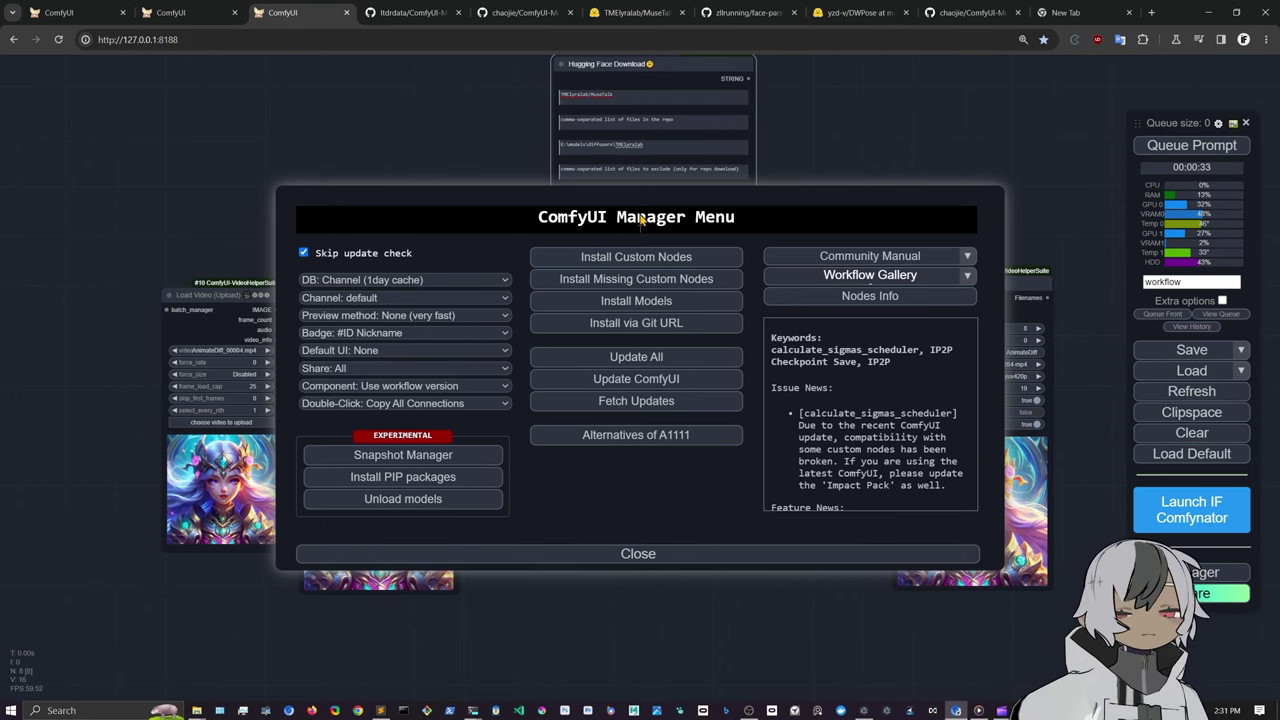
# Step: Close the Manager menu and copy the ComfyUI-MuseV README's huggingface-cli download command for TMElyralab/MuseV
pyautogui.click(645, 563)
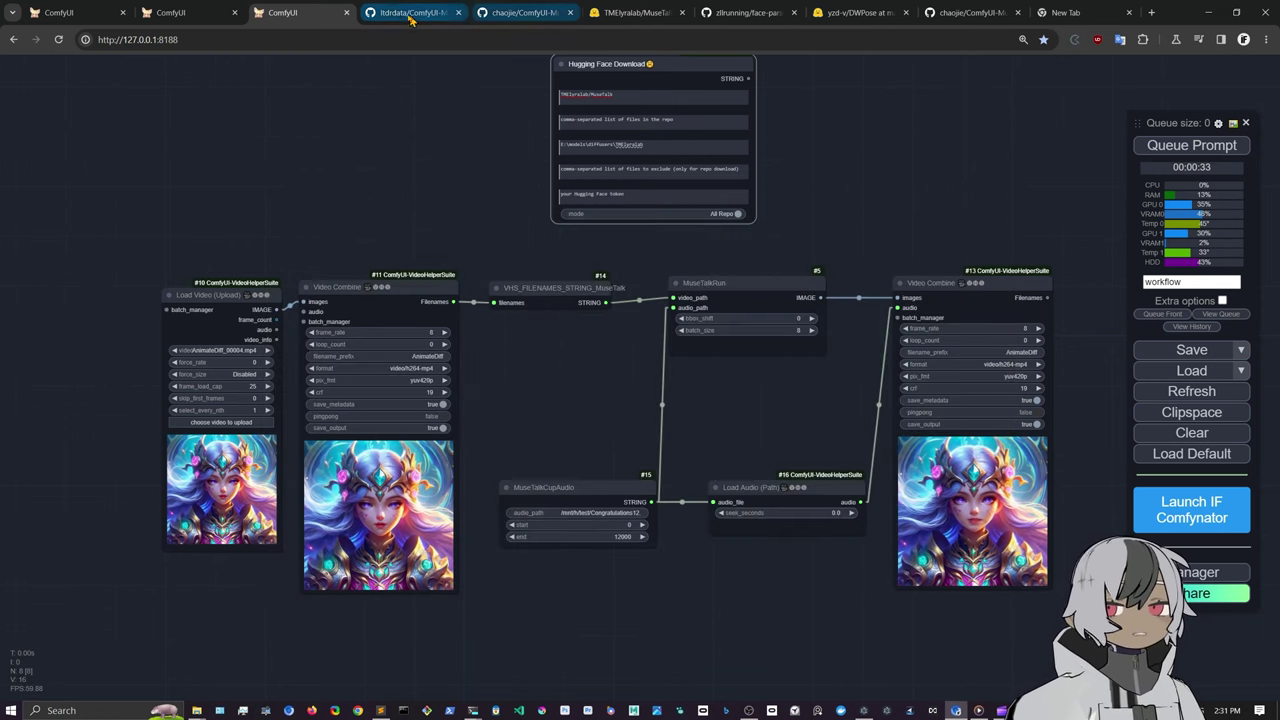
pyautogui.click(755, 11)
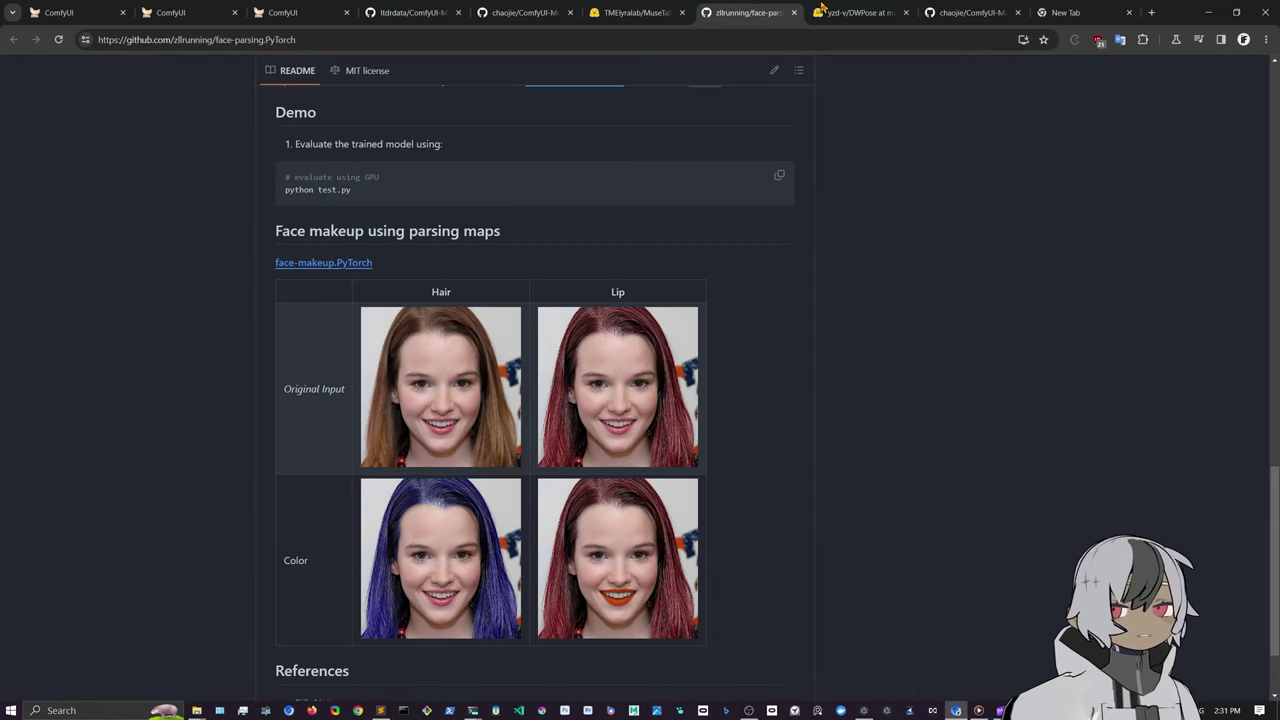
pyautogui.click(945, 20)
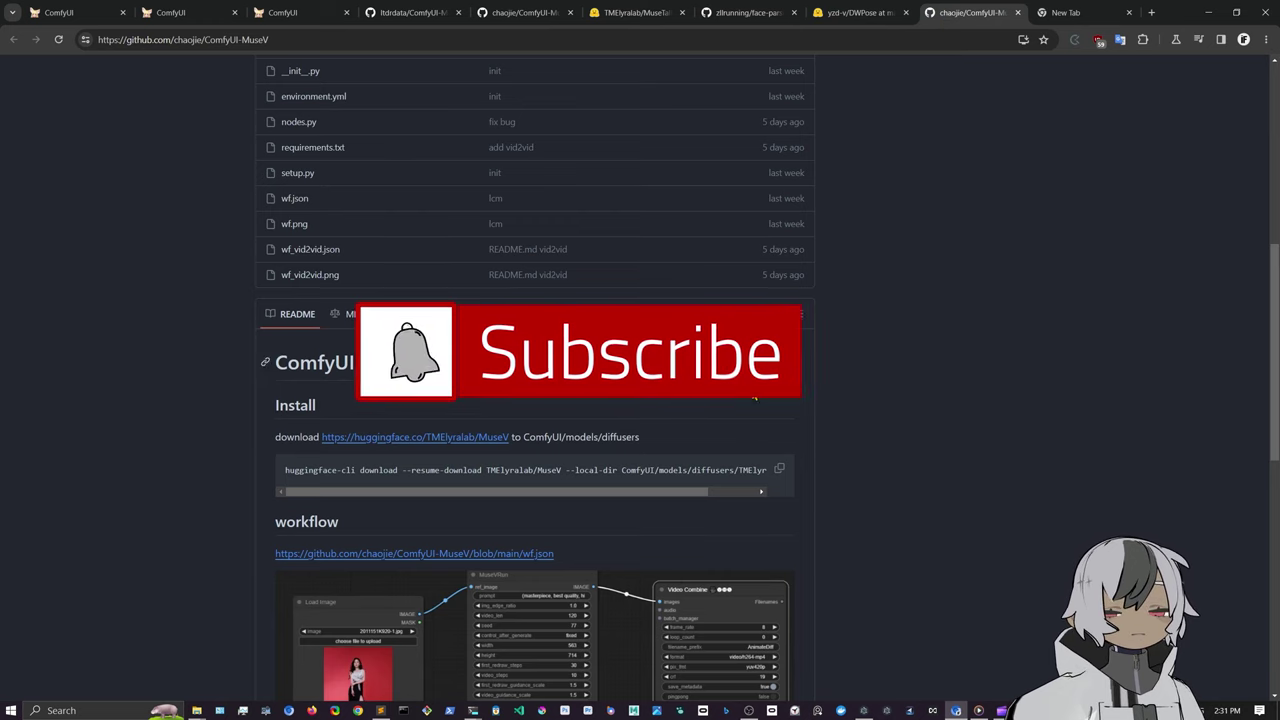
pyautogui.moveTo(600, 493); pyautogui.dragTo(666, 495)
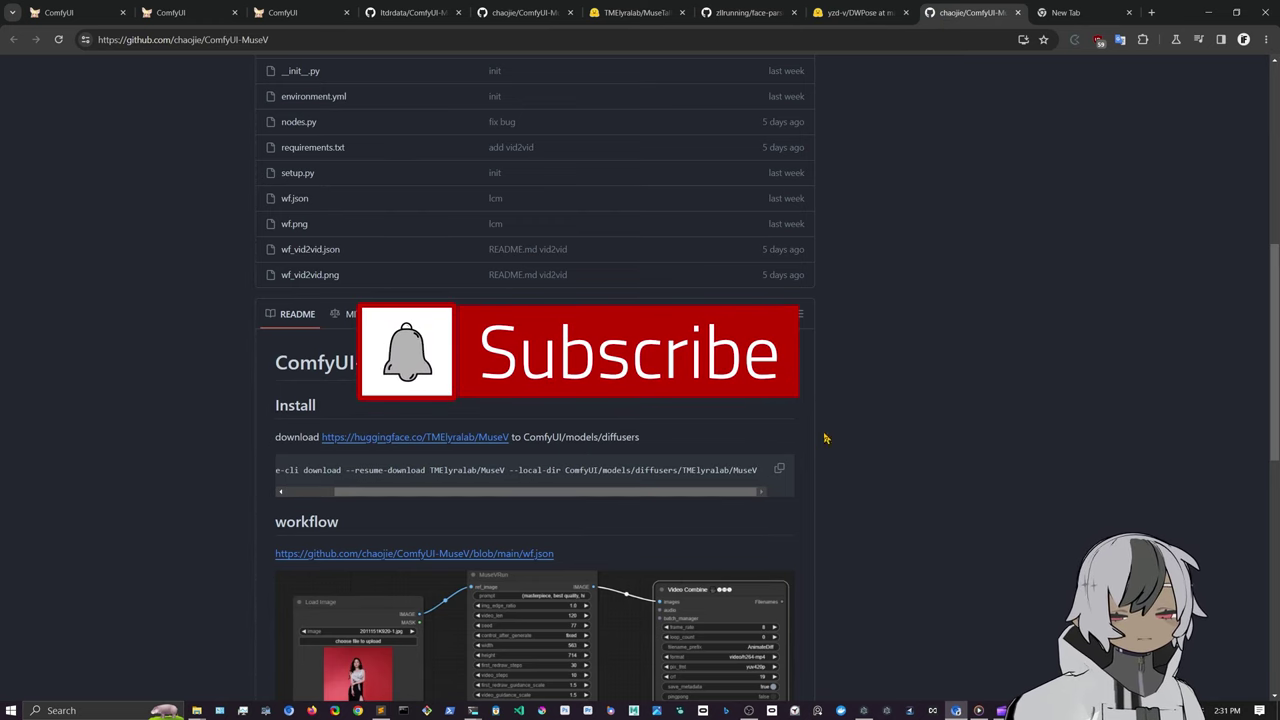
pyautogui.click(779, 468)
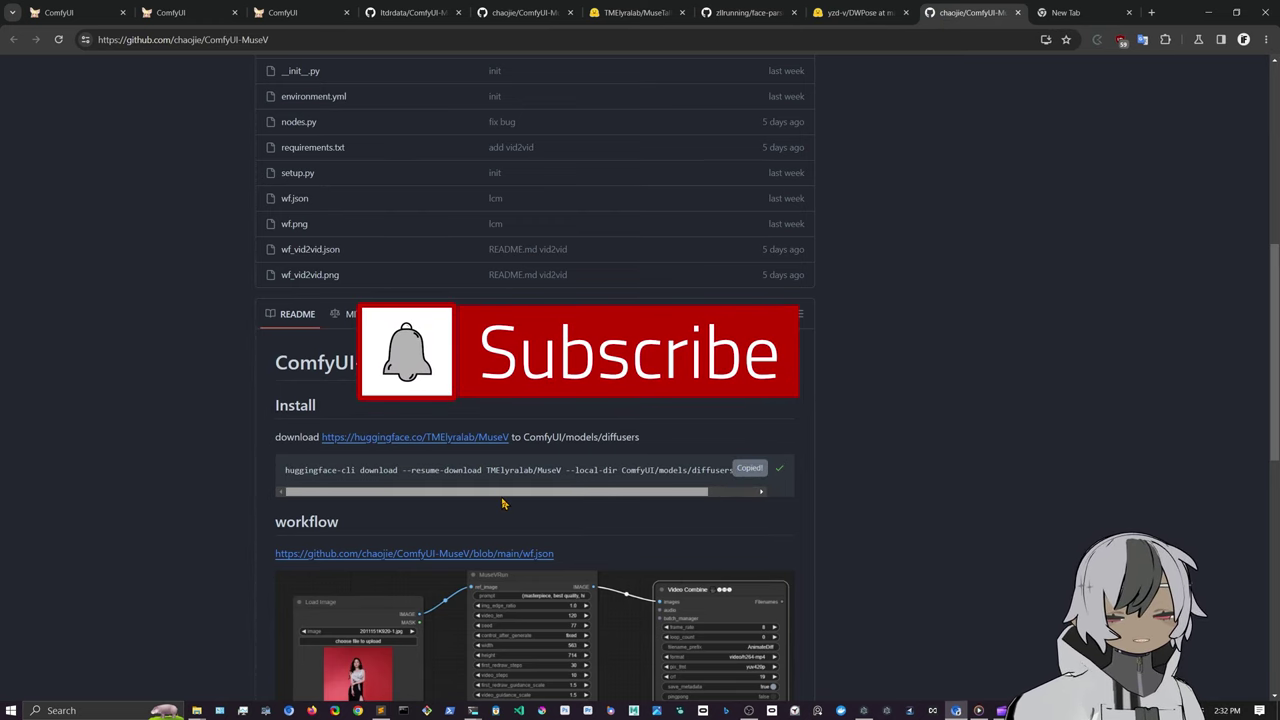
# Step: Paste the MuseV huggingface-cli download command at the ComfyUI-MuseTalk terminal prompt, then minimize it
pyautogui.moveTo(490, 708)
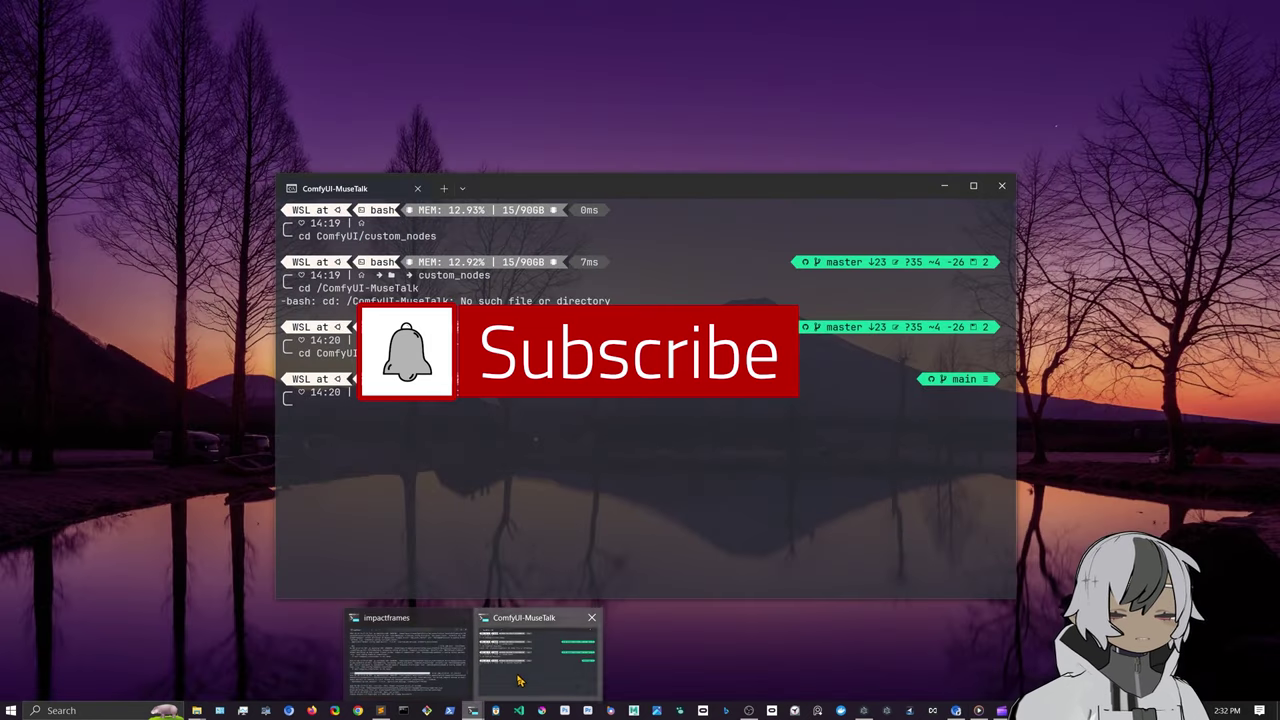
pyautogui.click(503, 686)
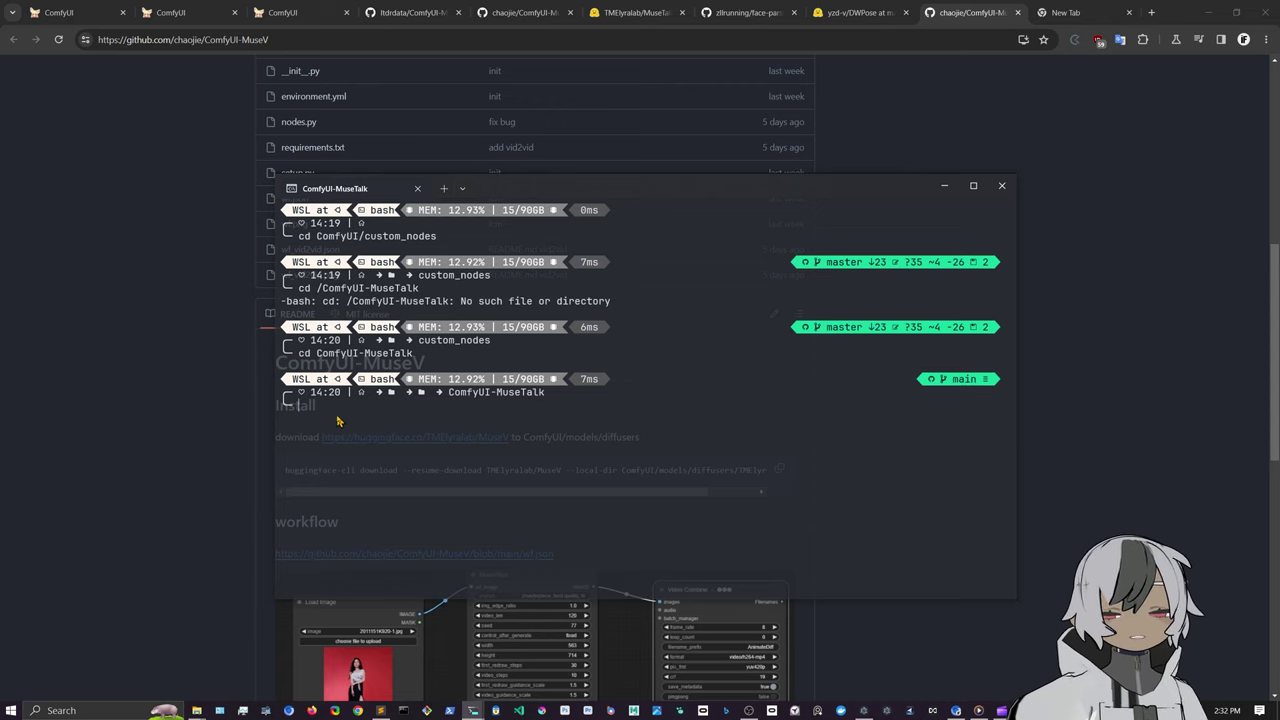
pyautogui.hotkey('ctrl', 'v')
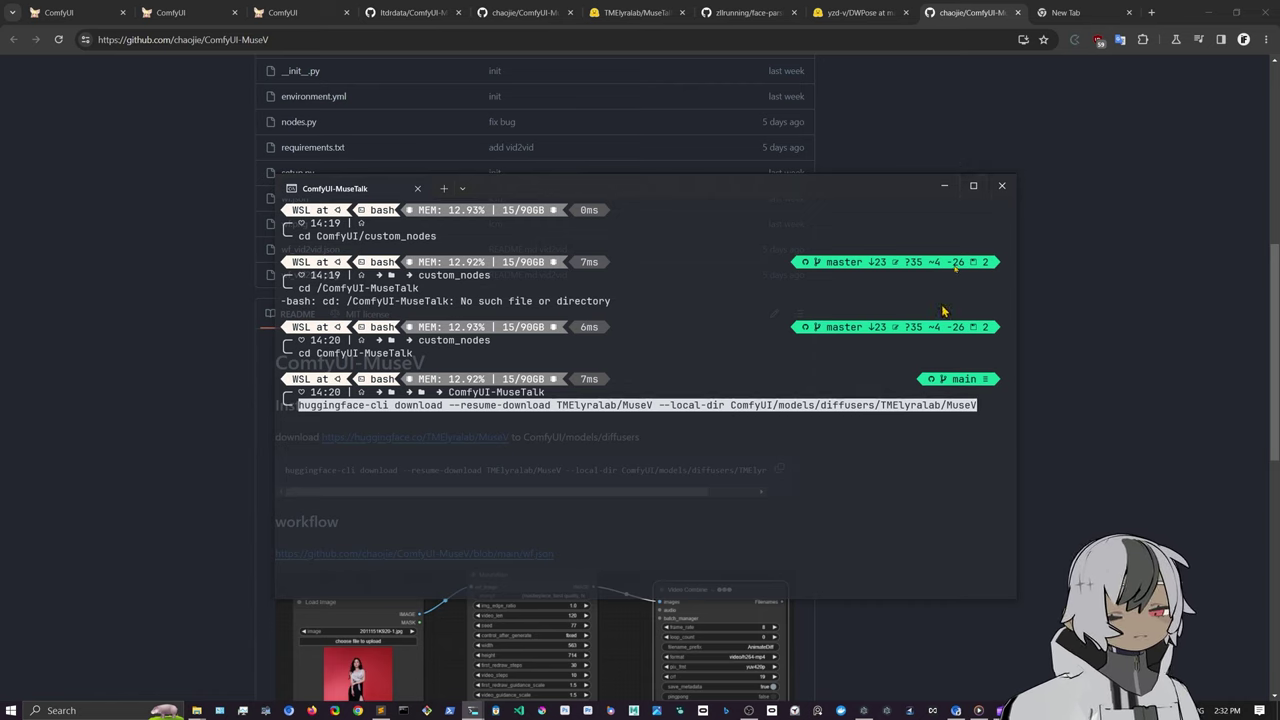
pyautogui.click(945, 189)
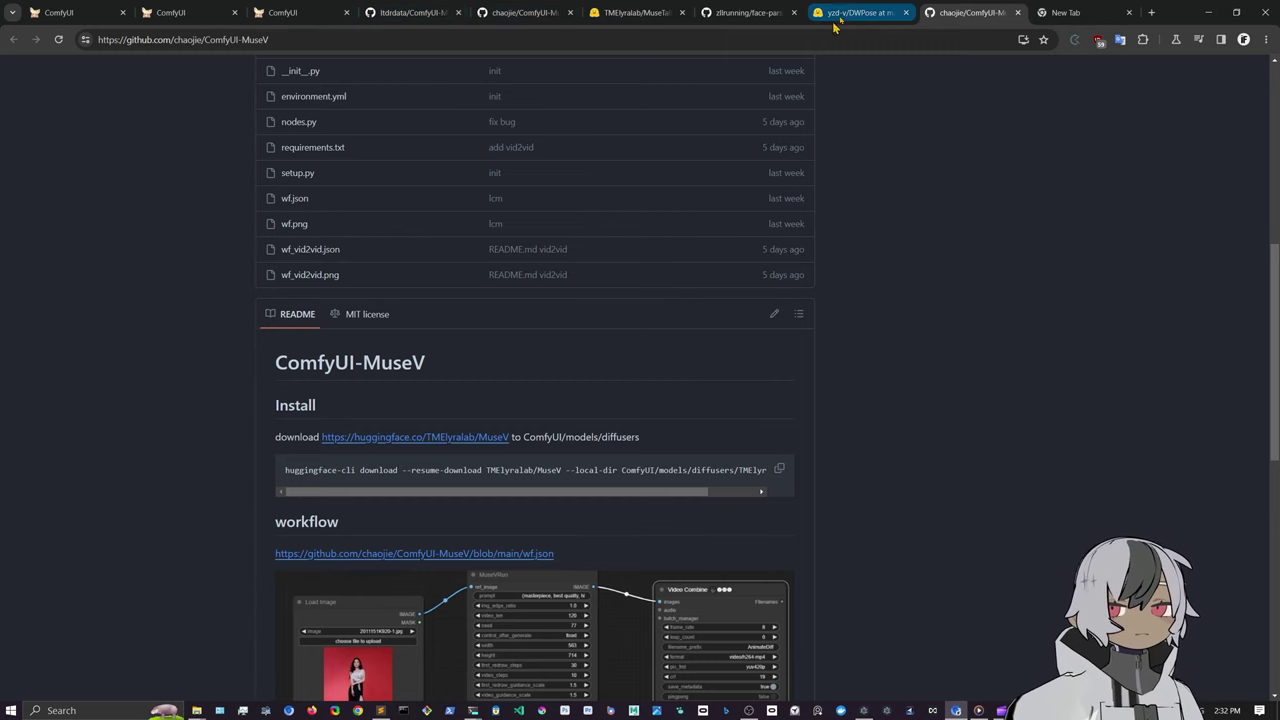
# Step: Move the Preview Image node up beside Image Crop and enlarge it
pyautogui.click(645, 12)
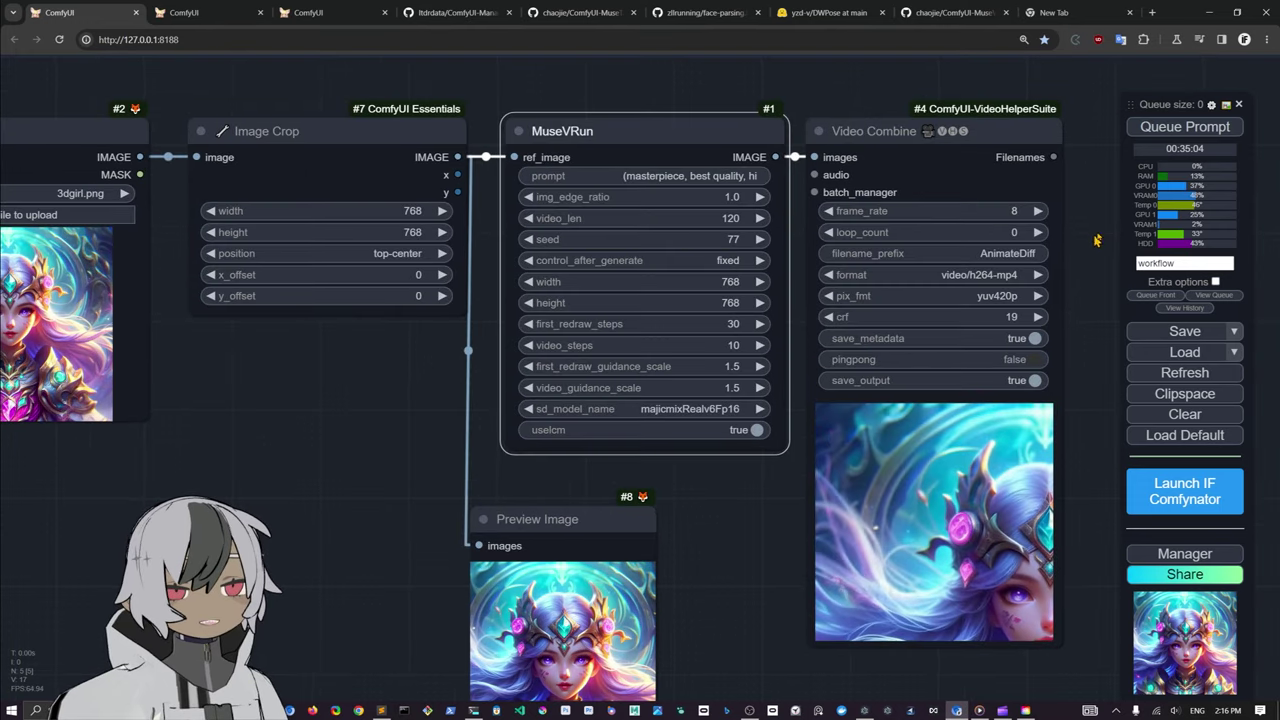
pyautogui.moveTo(1094, 239); pyautogui.dragTo(1170, 212)
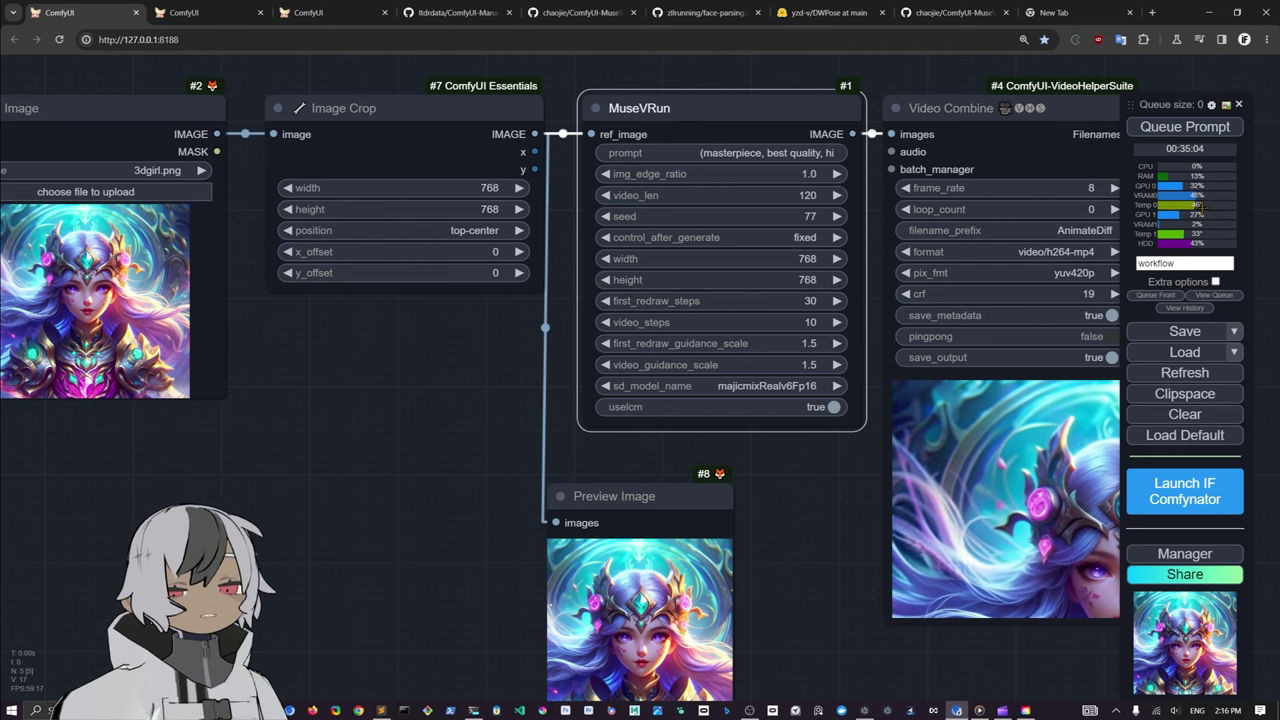
pyautogui.moveTo(662, 498); pyautogui.dragTo(422, 334)
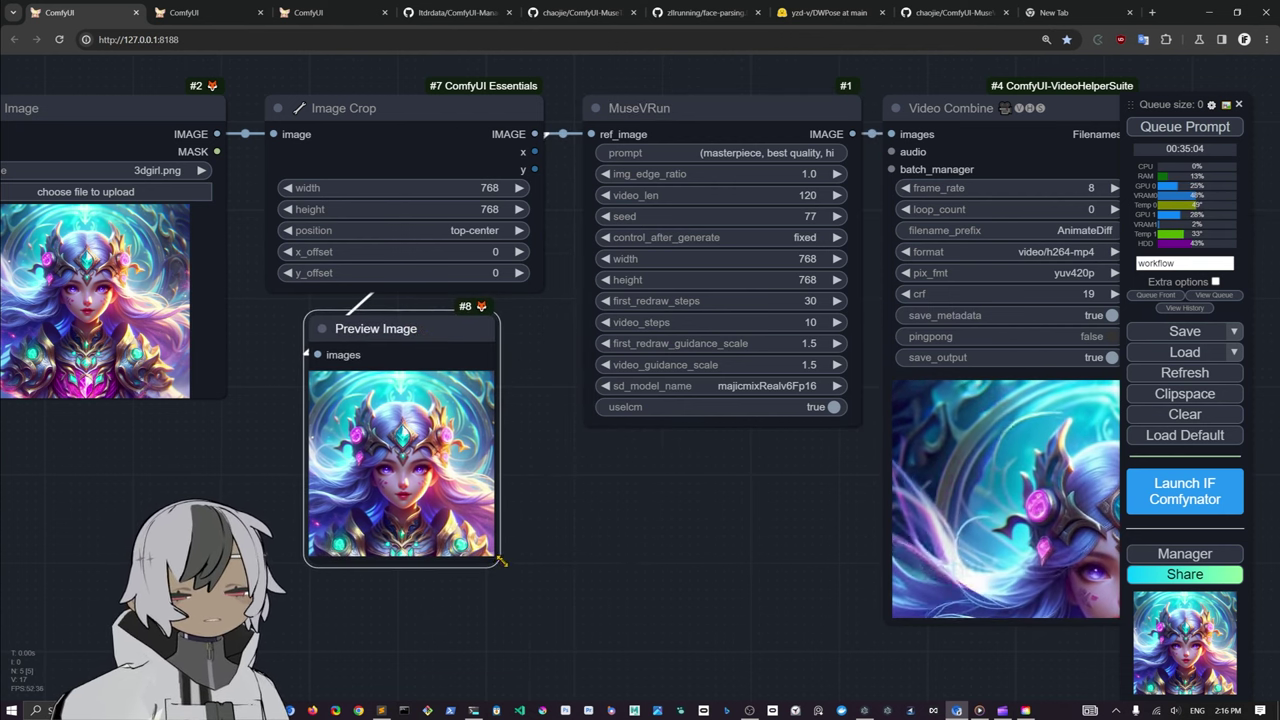
pyautogui.moveTo(501, 562); pyautogui.dragTo(562, 572)
pyautogui.moveTo(517, 320); pyautogui.dragTo(493, 331)
pyautogui.scroll(-2, 698, 520)
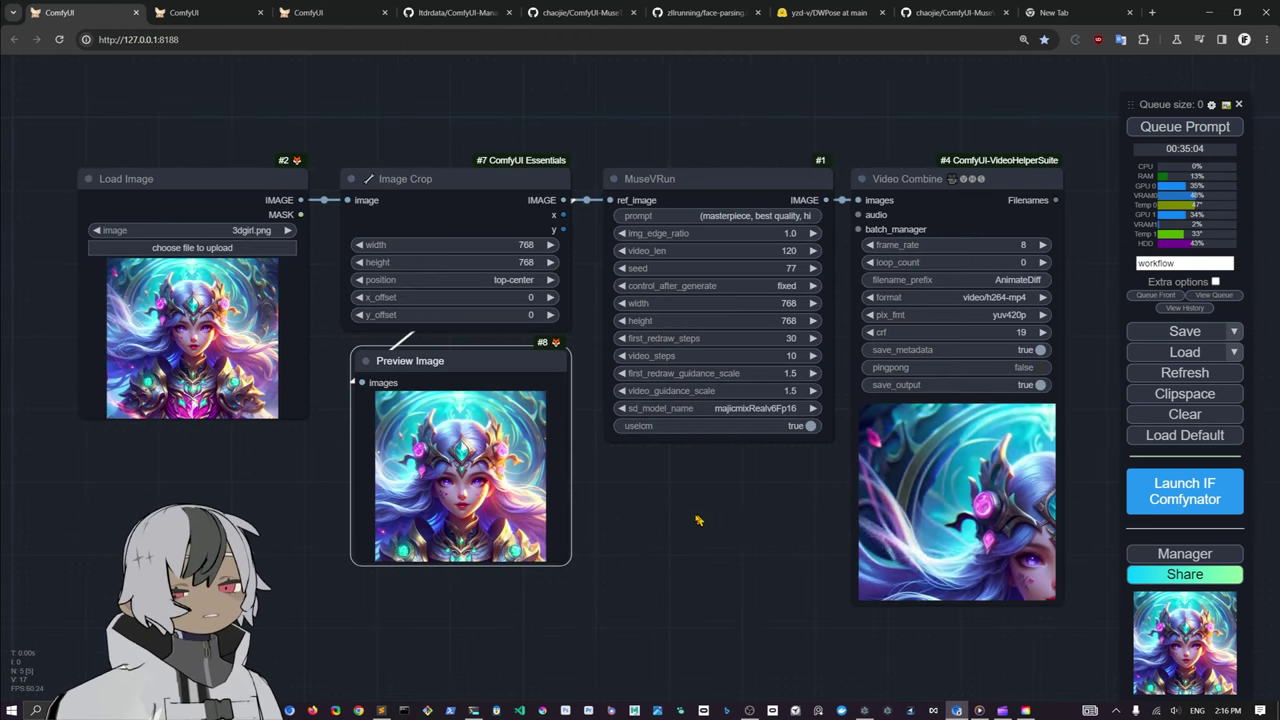
pyautogui.moveTo(698, 520); pyautogui.dragTo(727, 538)
# Step: Browse the Hugging Face TMElyralab/MuseTalk musetalk folder with musetalk.json and pytorch_model.bin
pyautogui.scroll(2, 748, 488)
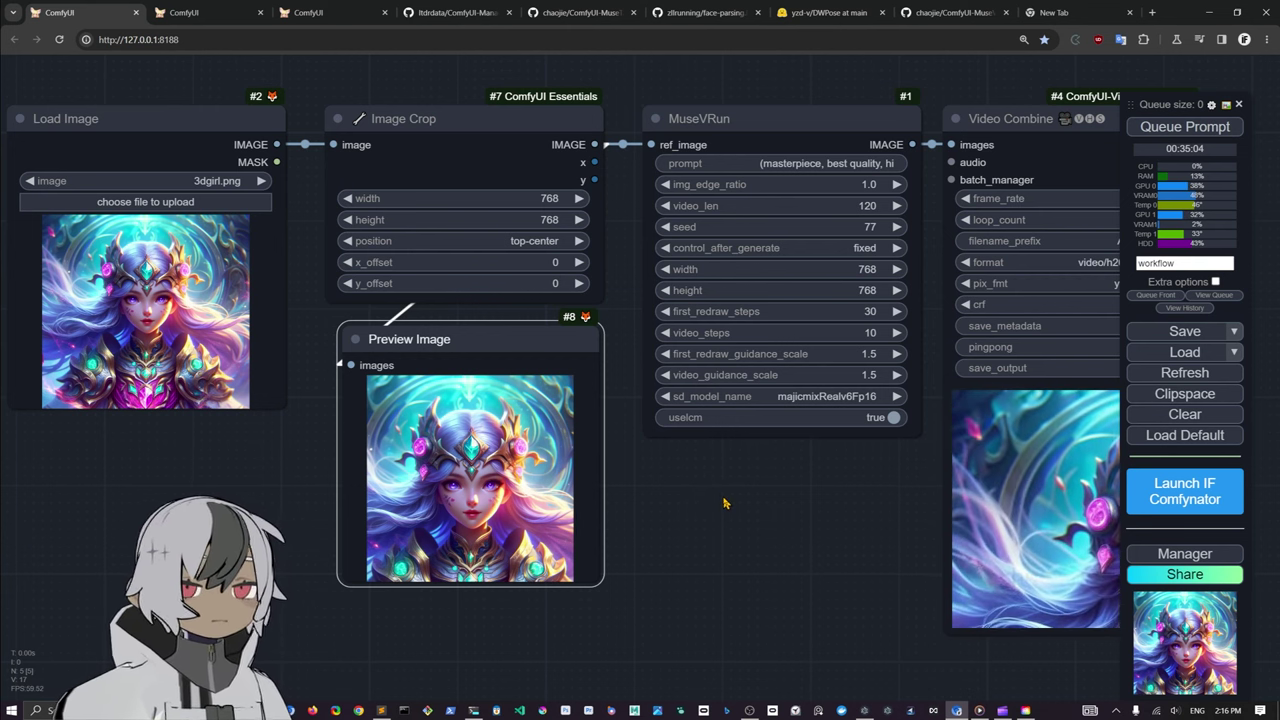
pyautogui.scroll(-3, 725, 503)
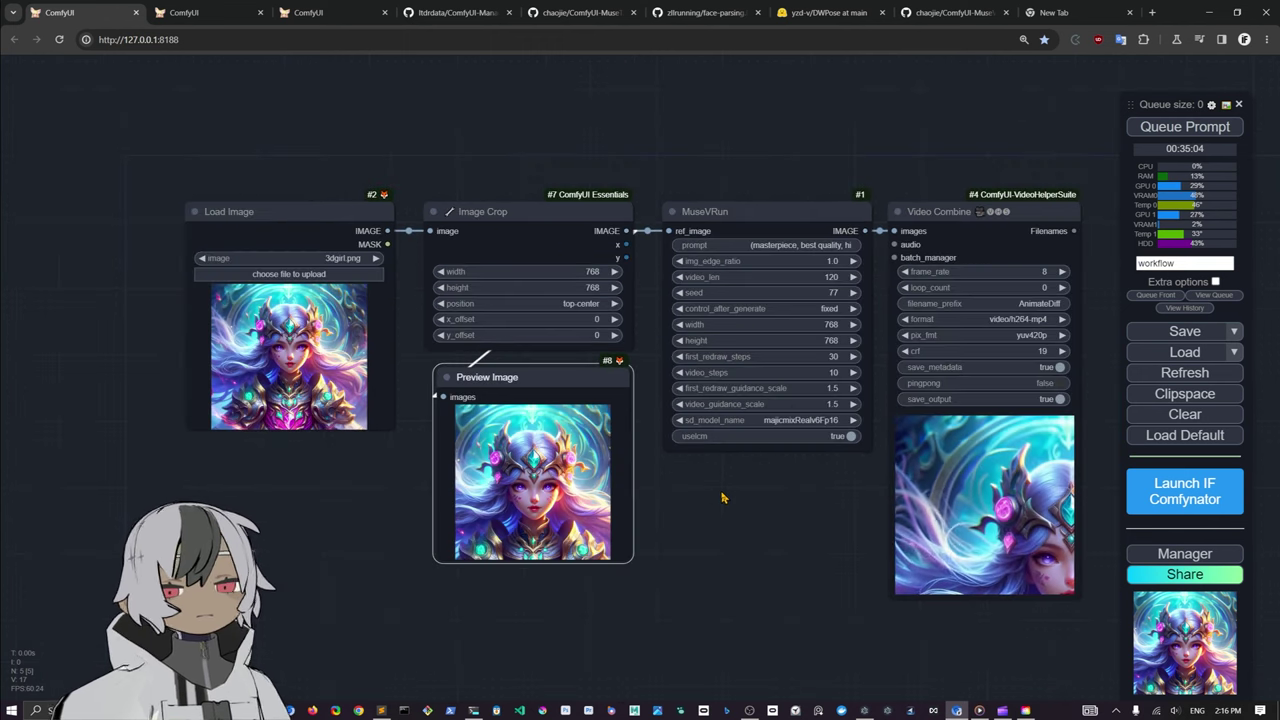
pyautogui.scroll(4, 715, 488)
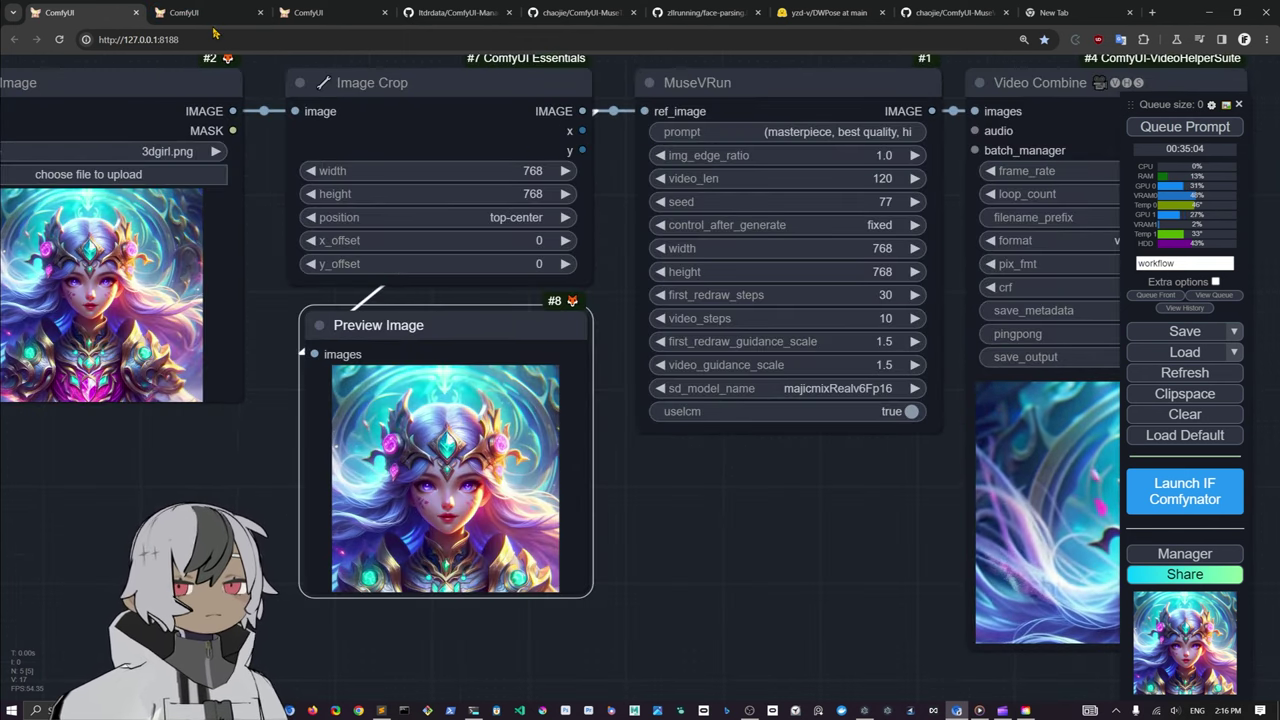
pyautogui.scroll(-4, 660, 516)
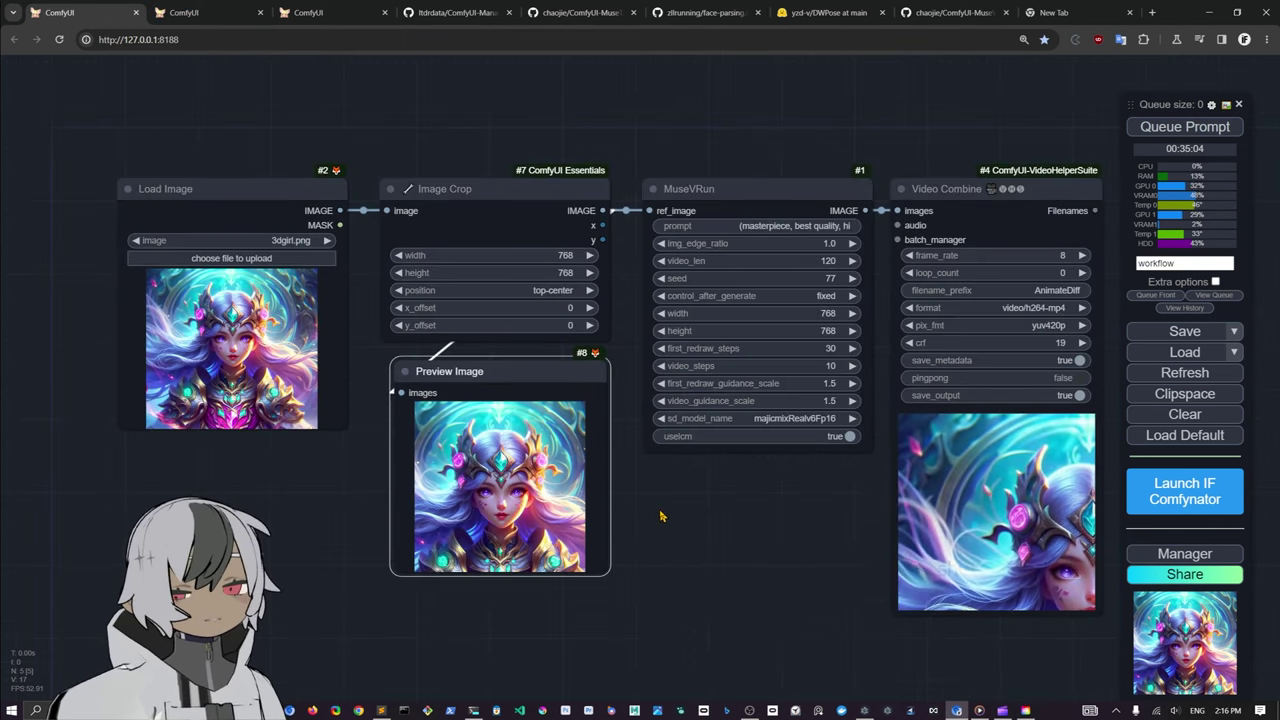
pyautogui.scroll(2, 660, 516)
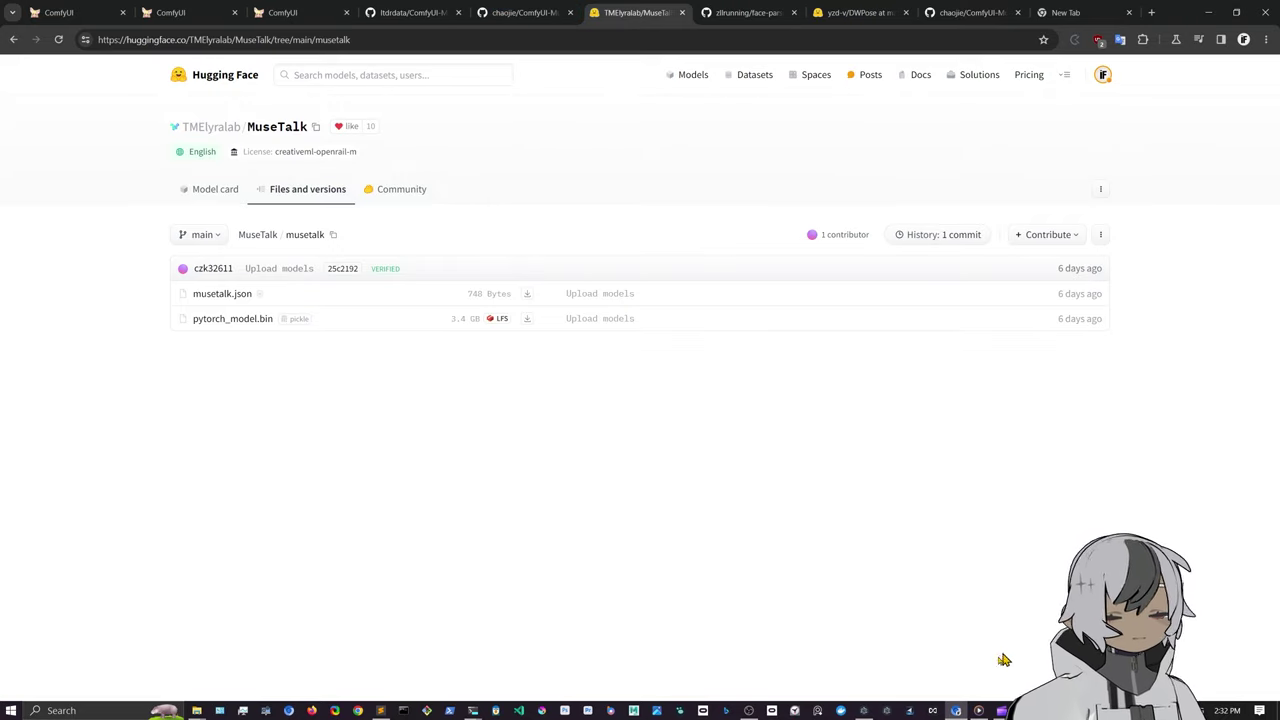
# Step: Open Untitled video (7), the 12-second fantasy girl clip, in Media Player
pyautogui.click(979, 710)
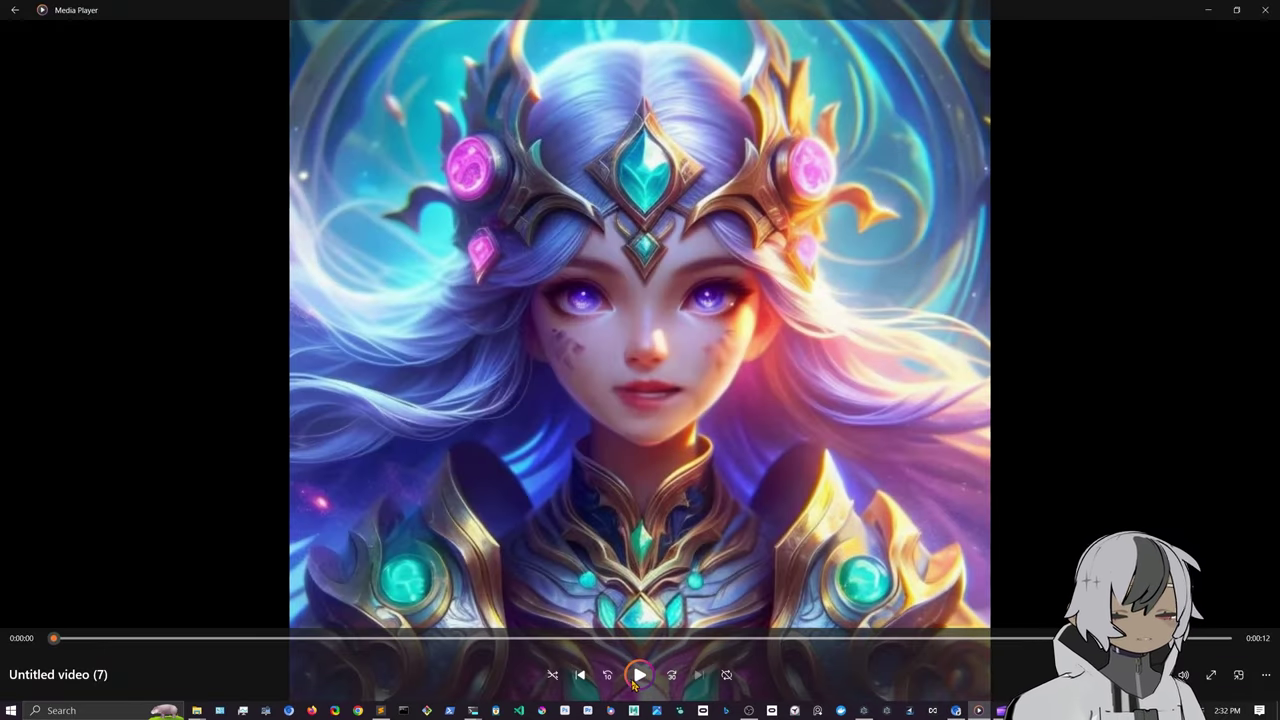